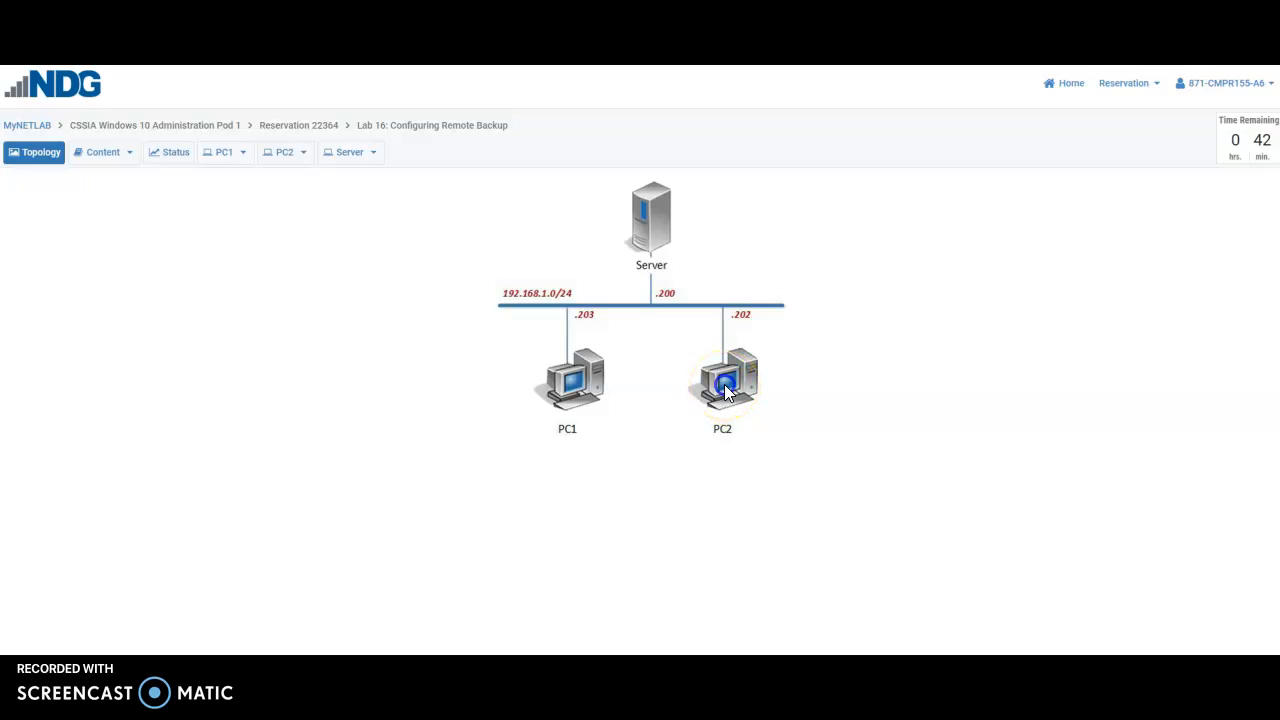
# On PC2's console, get past the lock screen and sign in as student with the account password
pyautogui.click(724, 386)
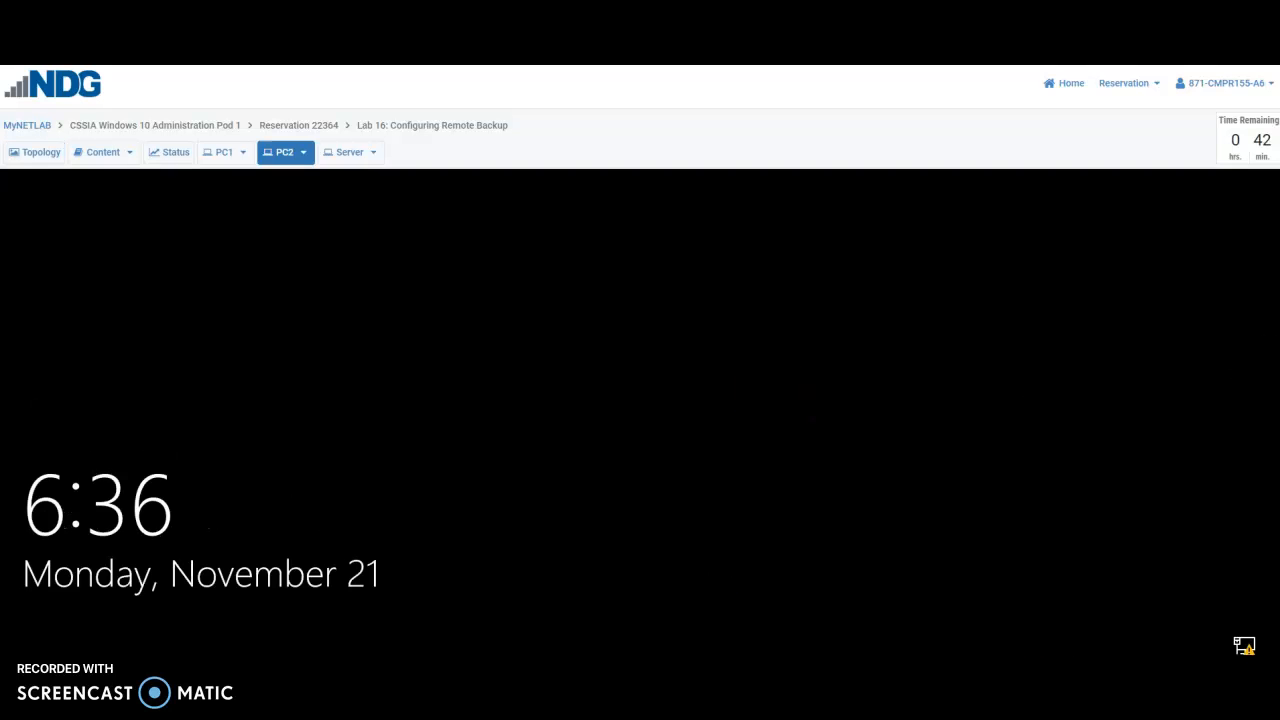
pyautogui.click(546, 368)
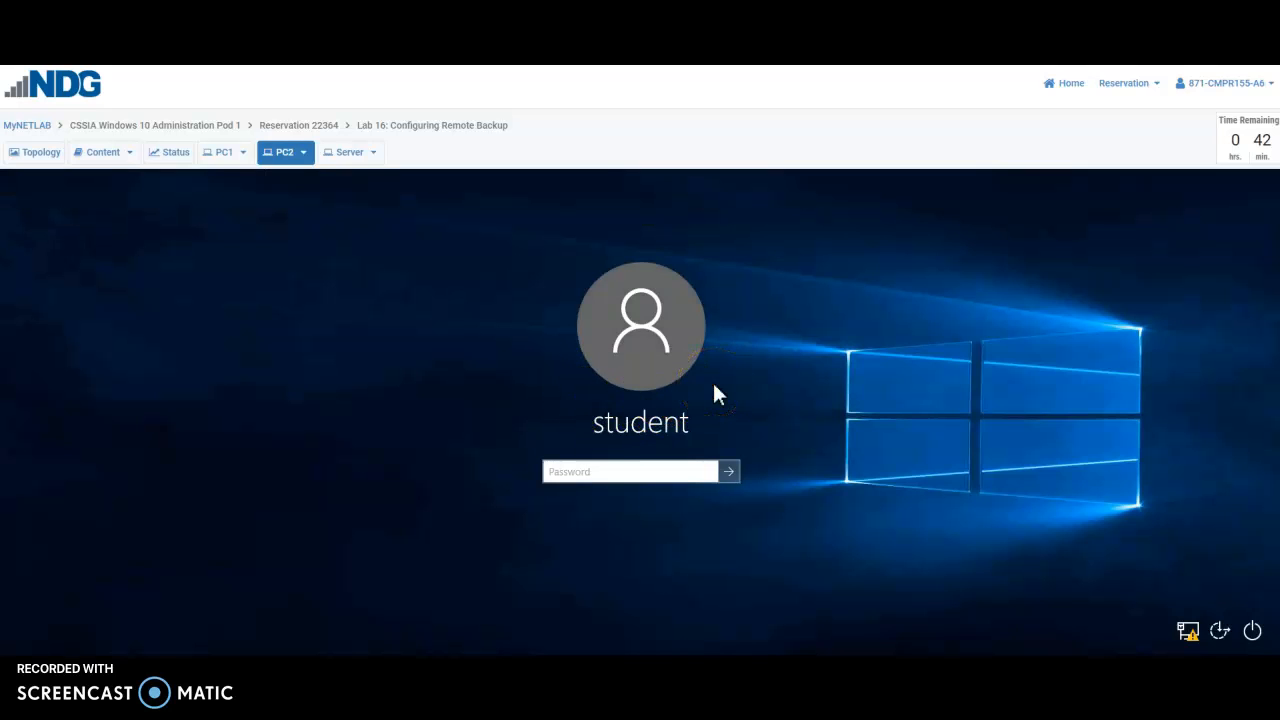
pyautogui.write('••••••')
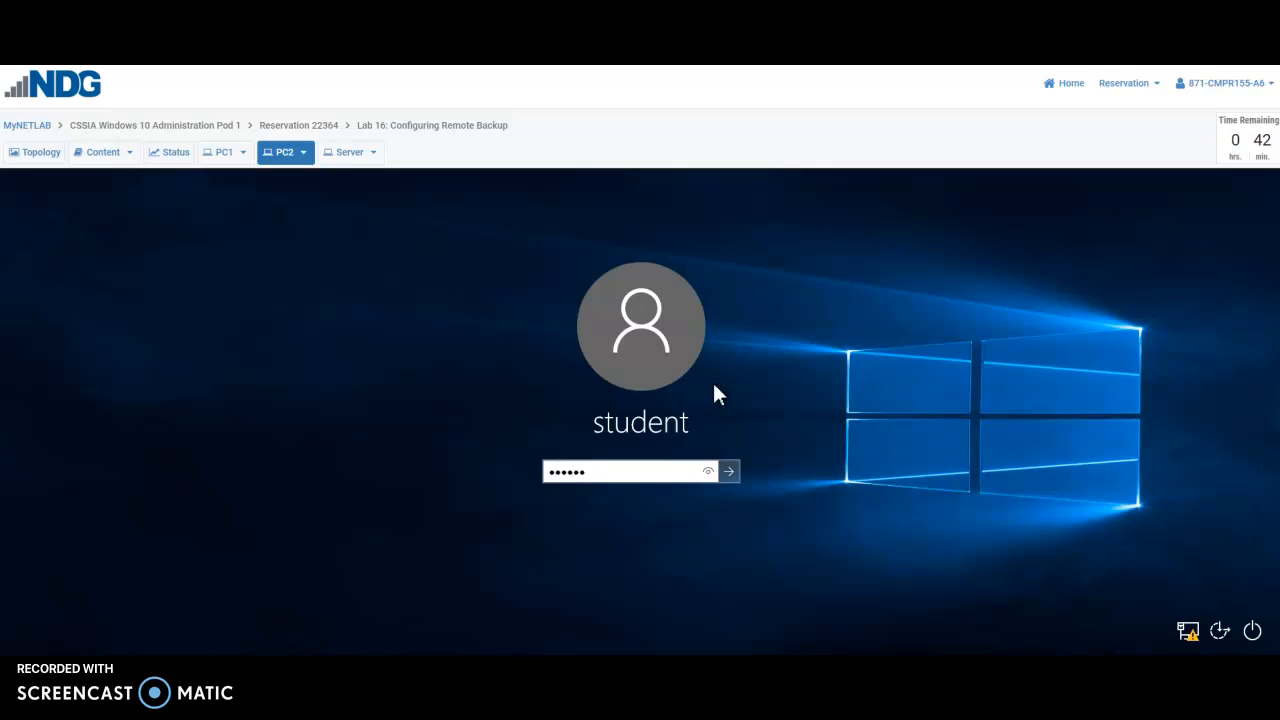
pyautogui.press('BackSpace')
pyautogui.press('BackSpace')
pyautogui.press('BackSpace')
pyautogui.press('BackSpace')
pyautogui.press('BackSpace')
pyautogui.write('••••••••')
pyautogui.click(709, 473)
pyautogui.click(729, 471)
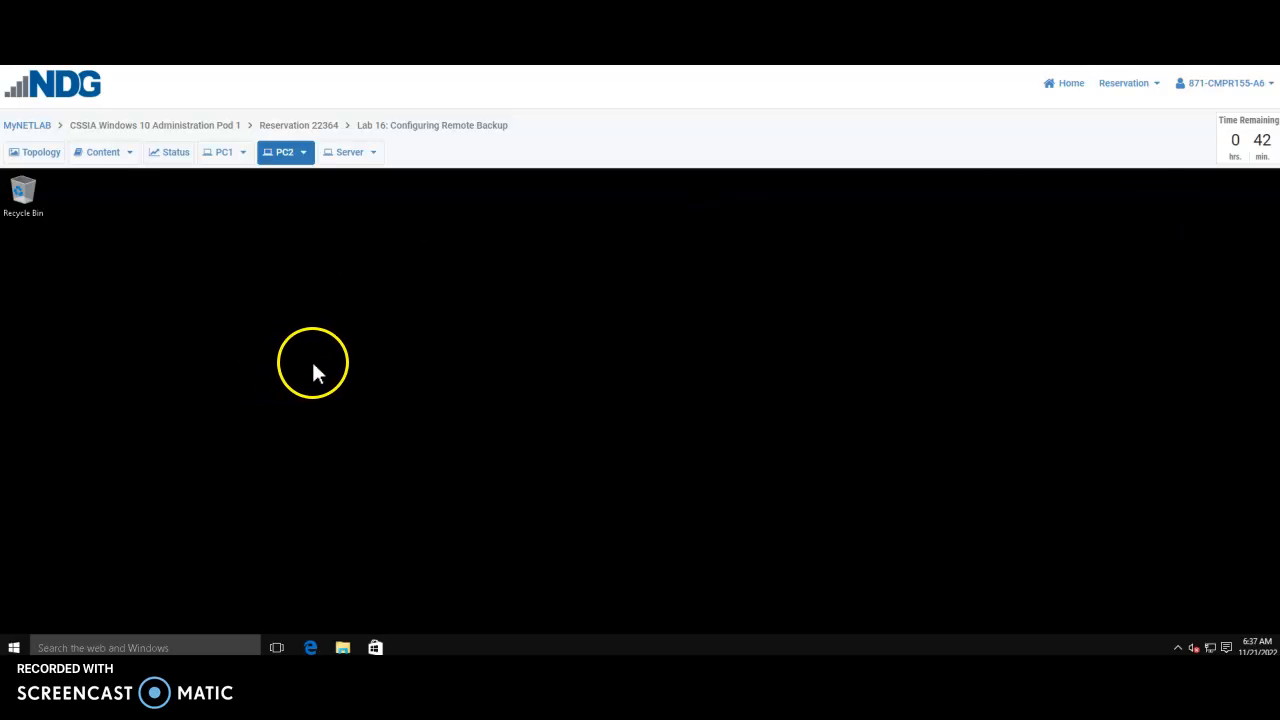
# Go through Control Panel > User Accounts to the student account's page in PC settings
pyautogui.rightClick(14, 648)
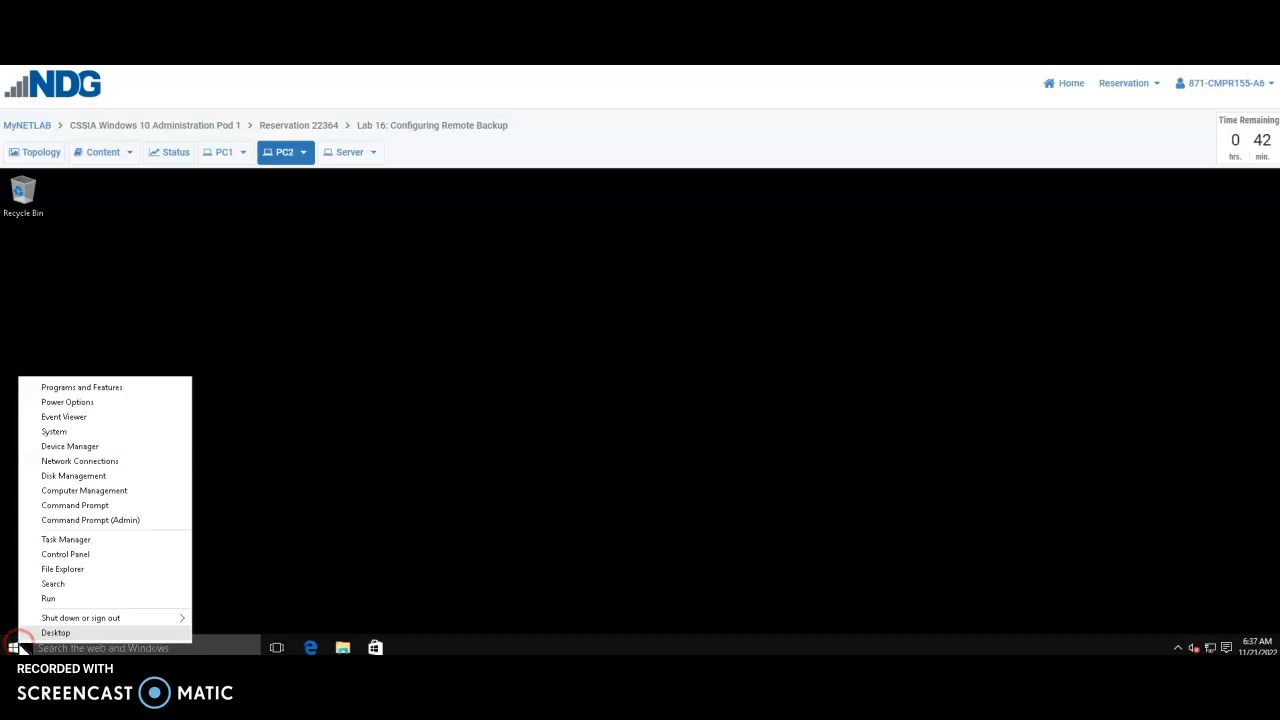
pyautogui.click(55, 554)
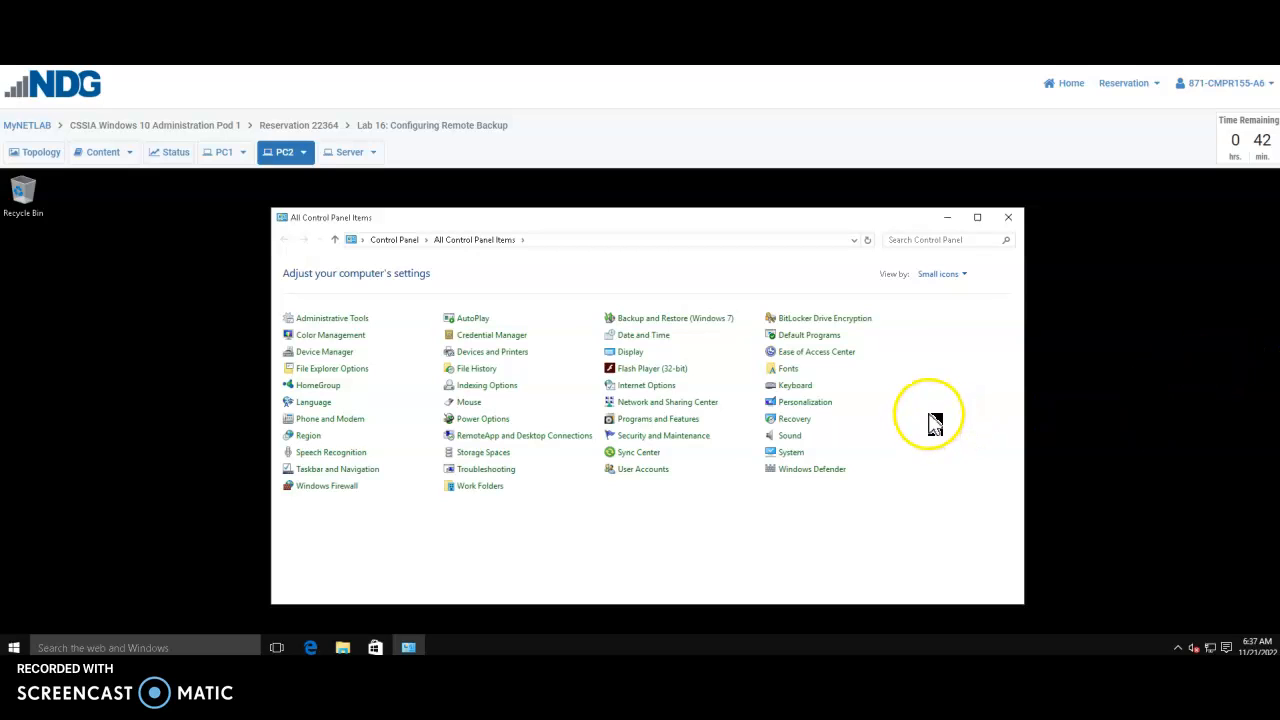
pyautogui.click(636, 478)
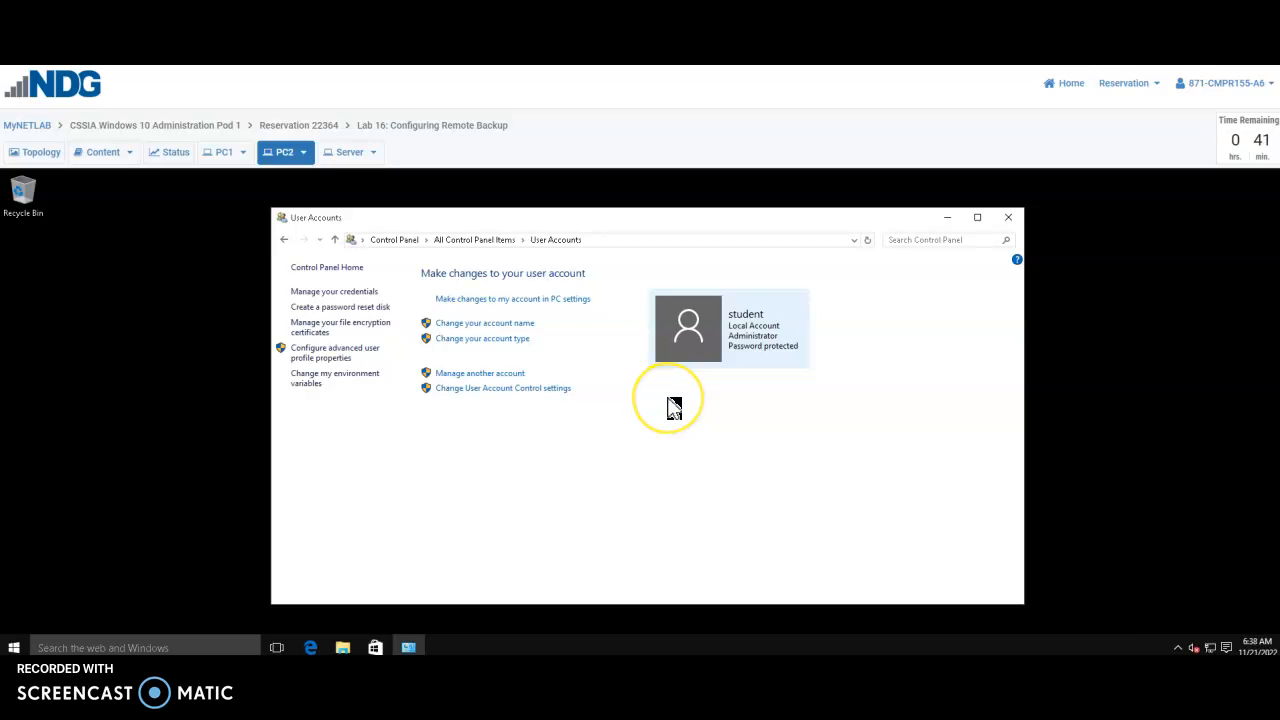
pyautogui.click(514, 305)
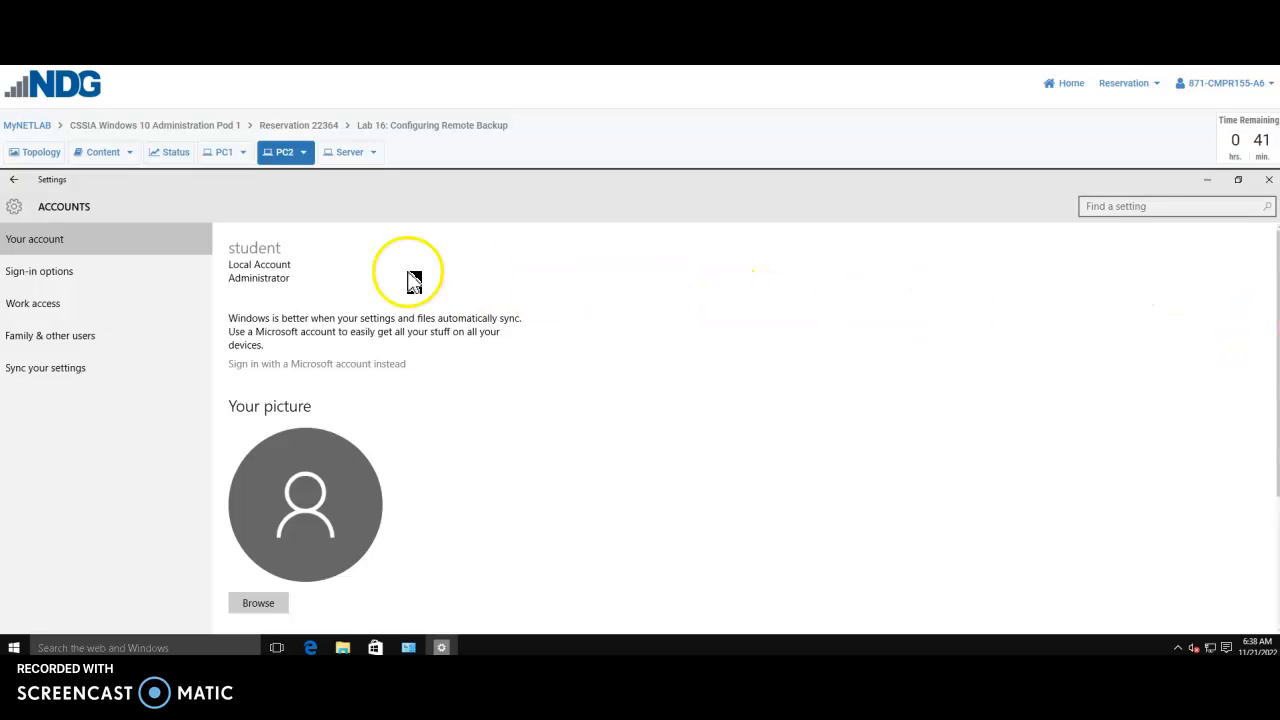
# Open Family & other users and choose 'Add someone else to this PC'
pyautogui.click(60, 338)
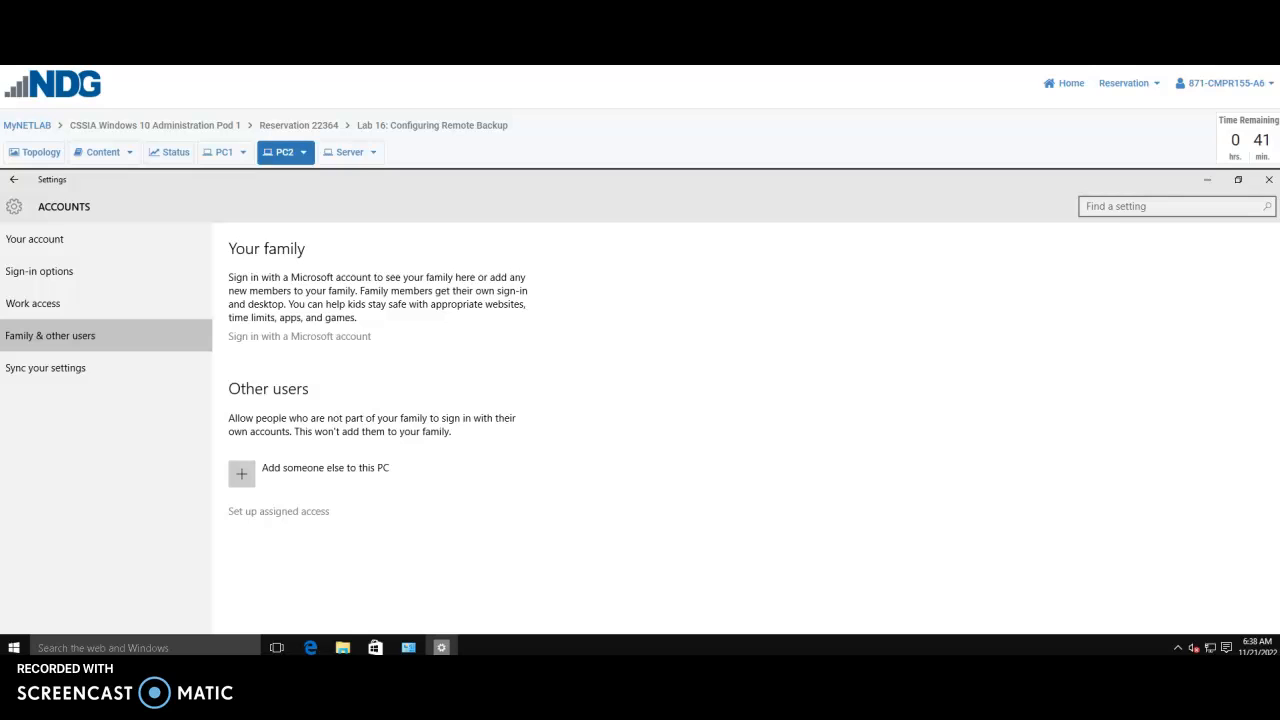
pyautogui.click(323, 481)
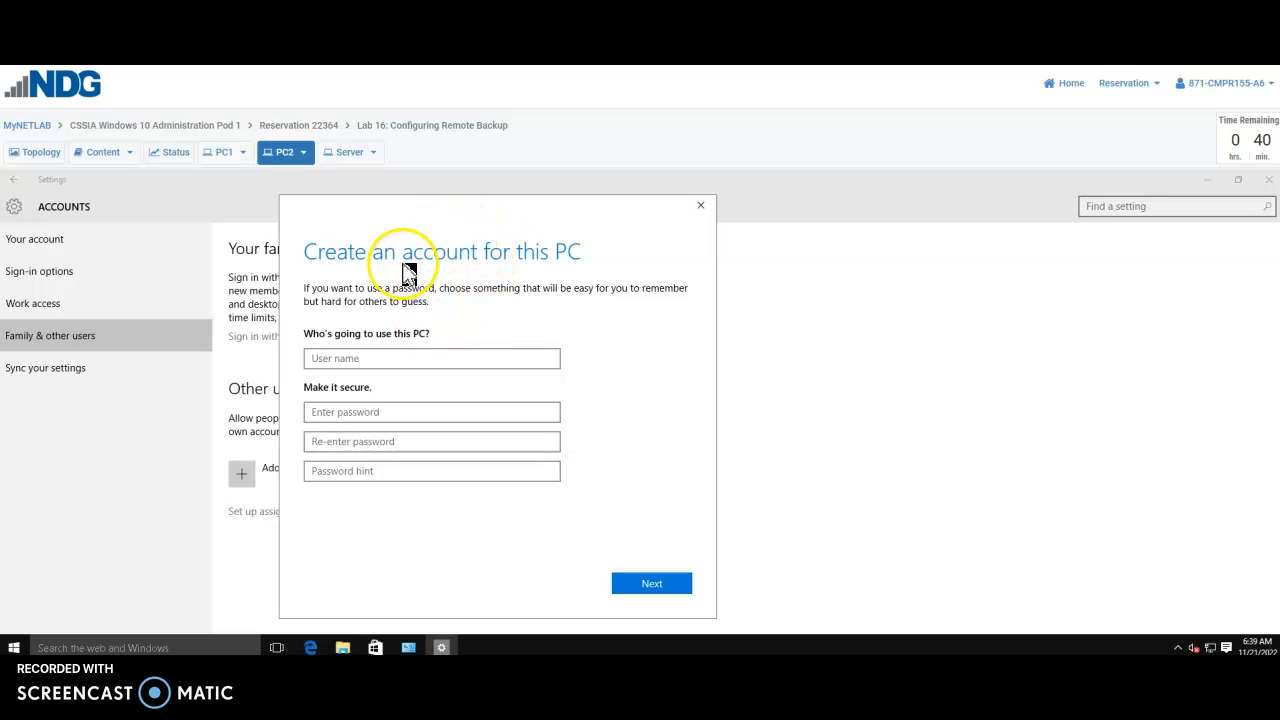
# Create local user 'Backup' with a confirmed password and the hint 'password'
pyautogui.click(380, 362)
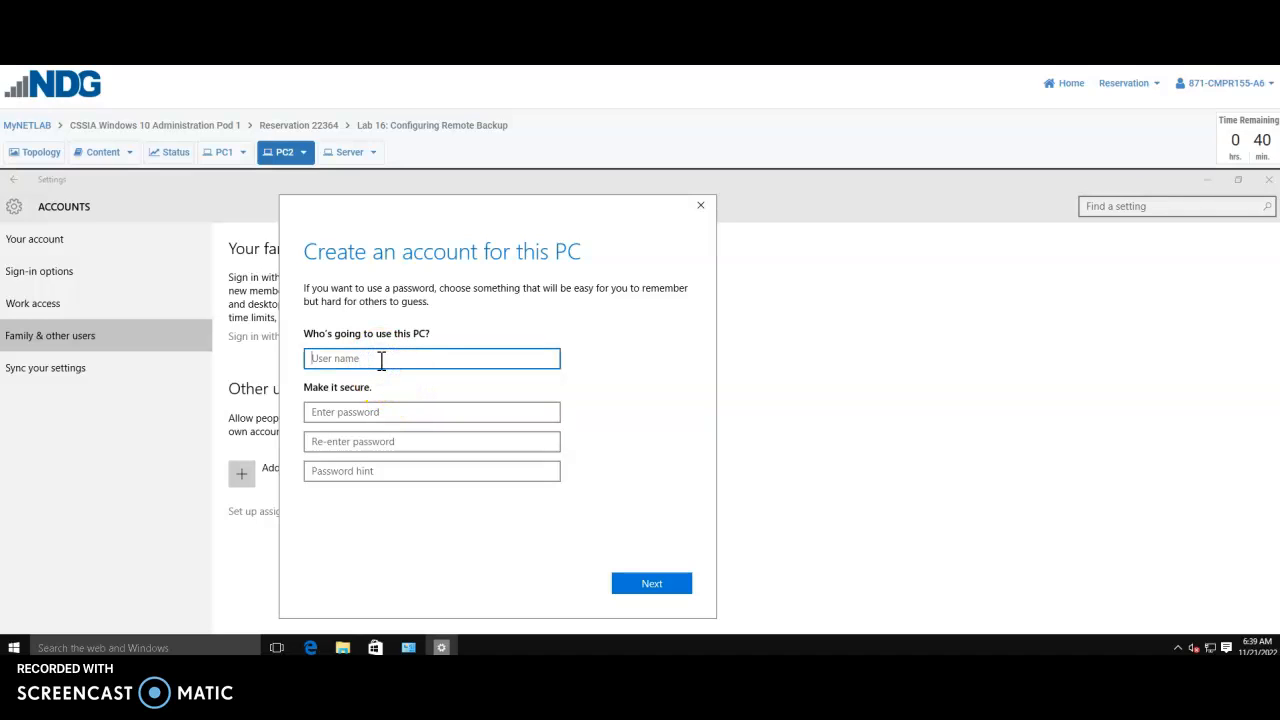
pyautogui.write('Backup')
pyautogui.press('Tab')
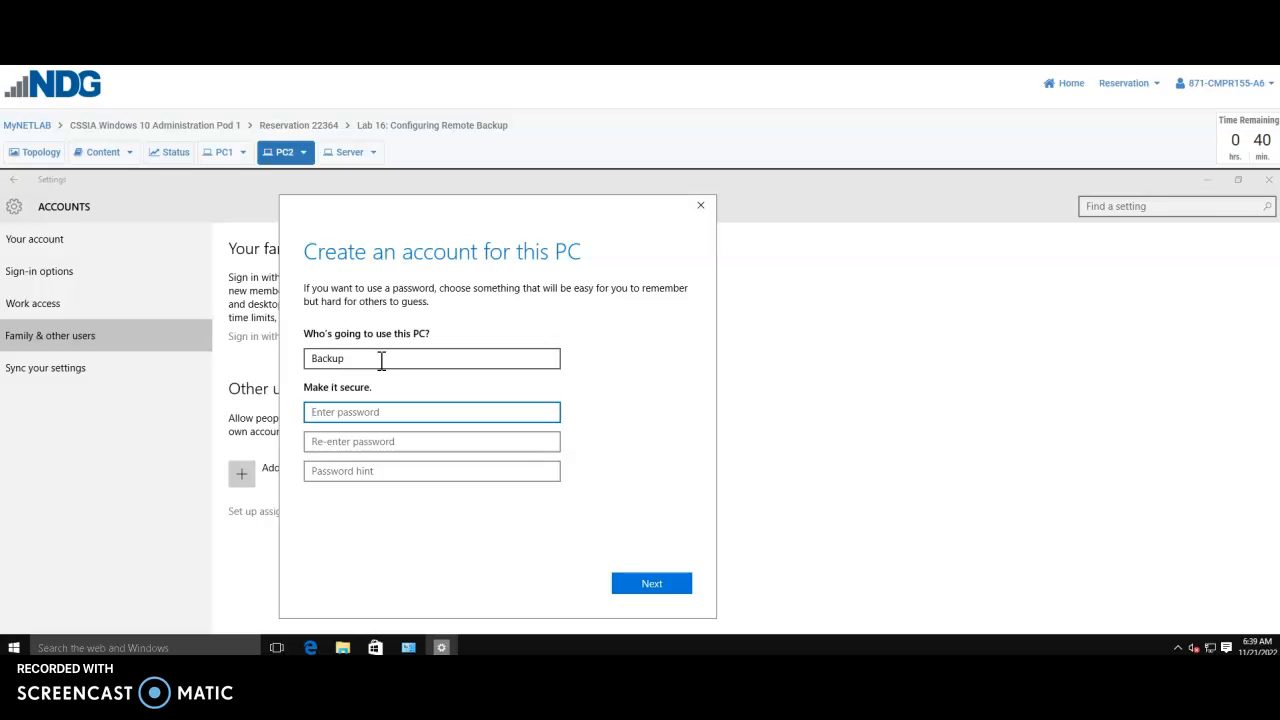
pyautogui.write('•••••••••••')
pyautogui.press('Tab')
pyautogui.write('•••••••••••')
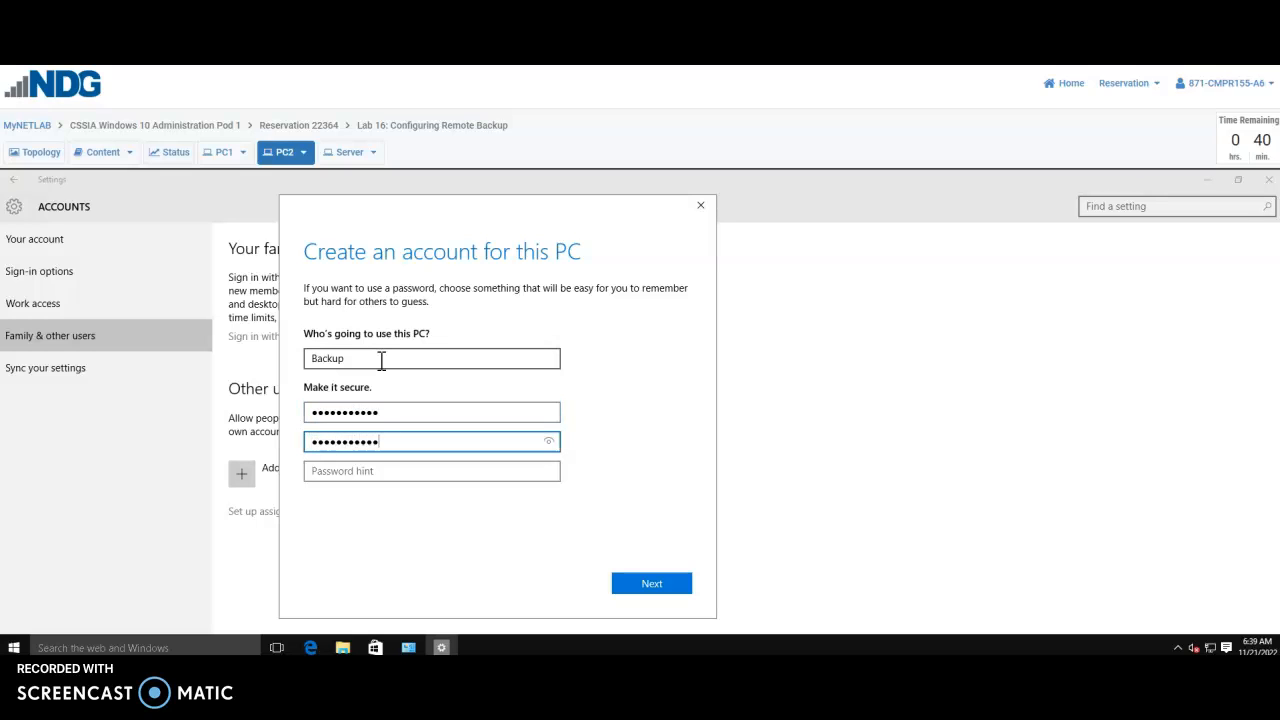
pyautogui.click(548, 441)
pyautogui.click(533, 414)
pyautogui.click(378, 478)
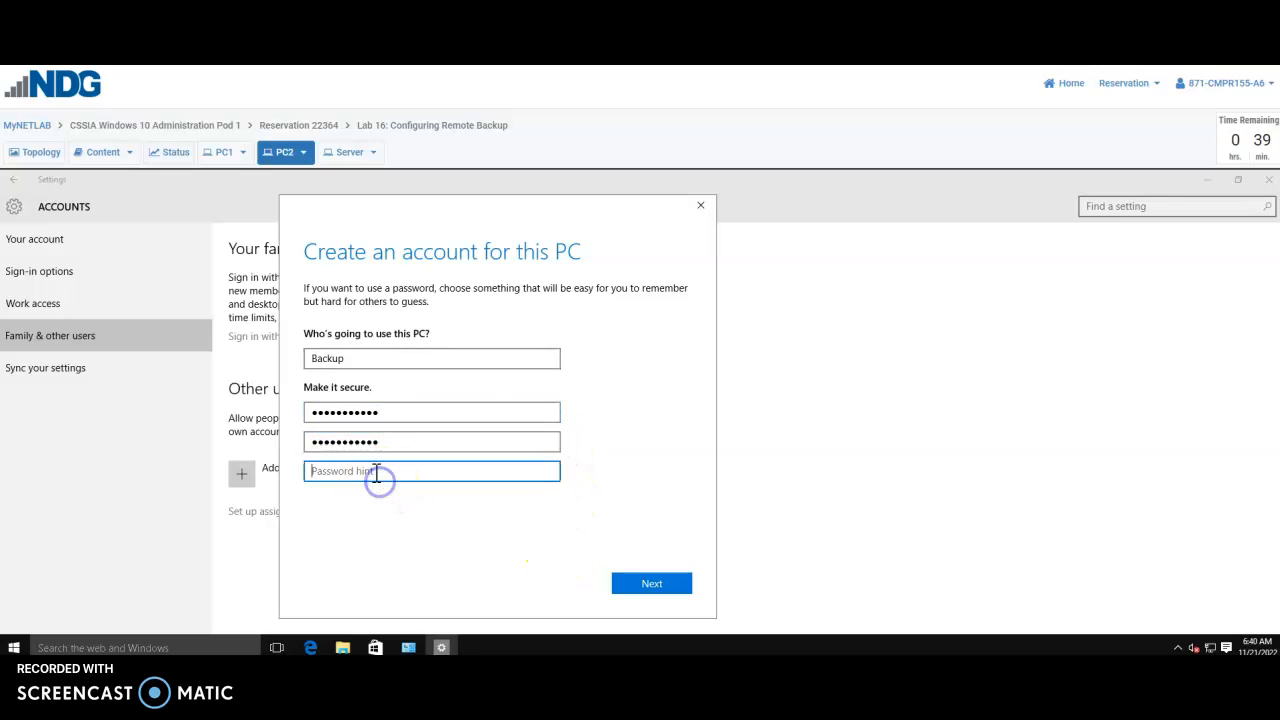
pyautogui.write('password')
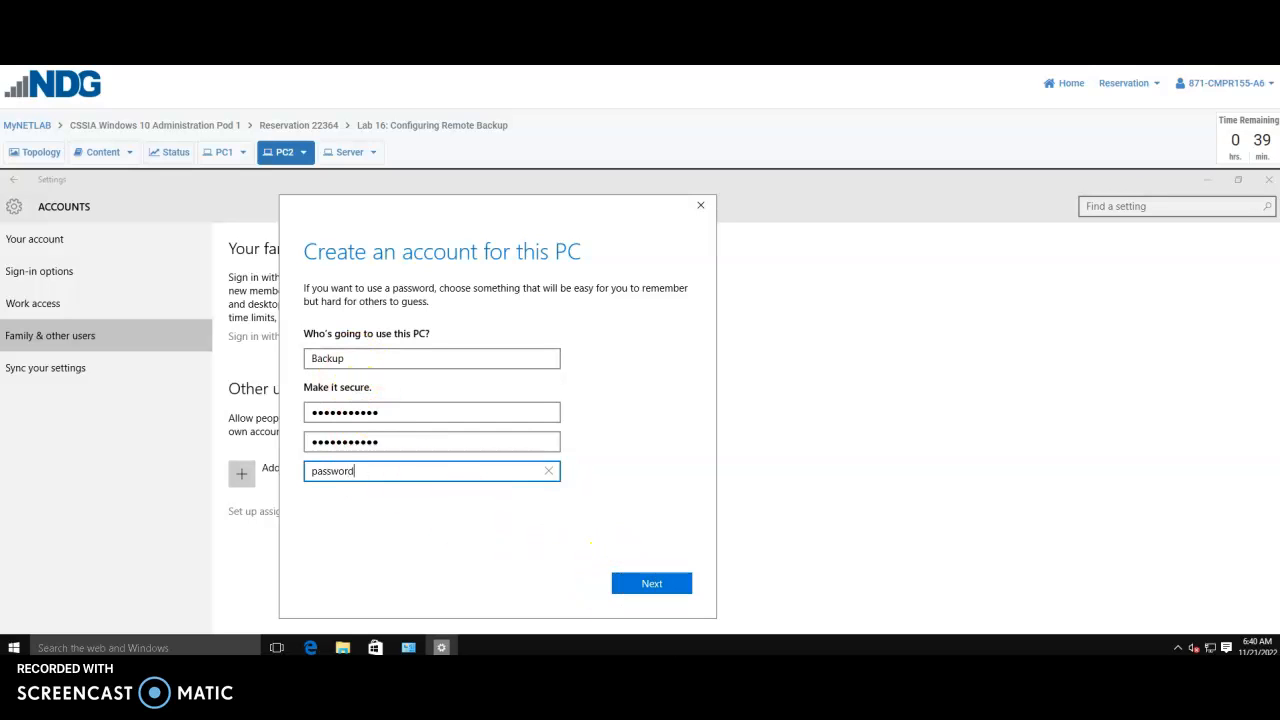
pyautogui.click(645, 585)
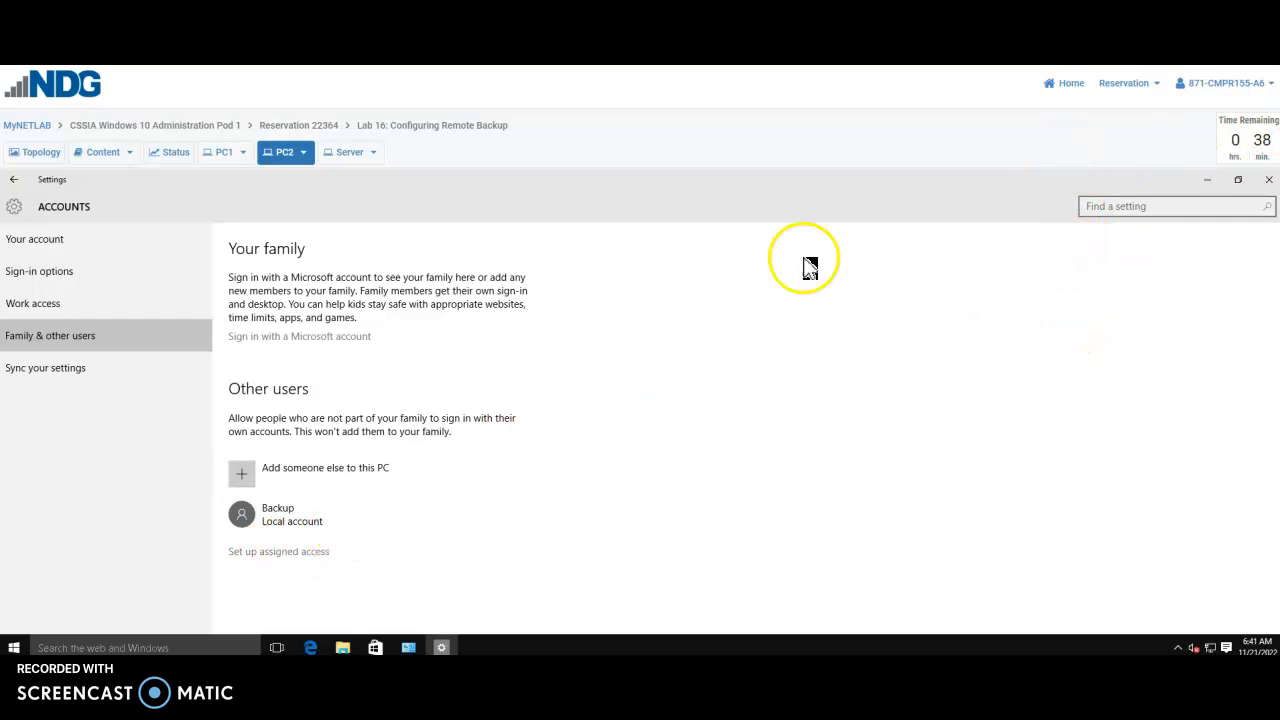
# Close Settings and User Accounts, then make a new desktop folder named Backup
pyautogui.click(1268, 180)
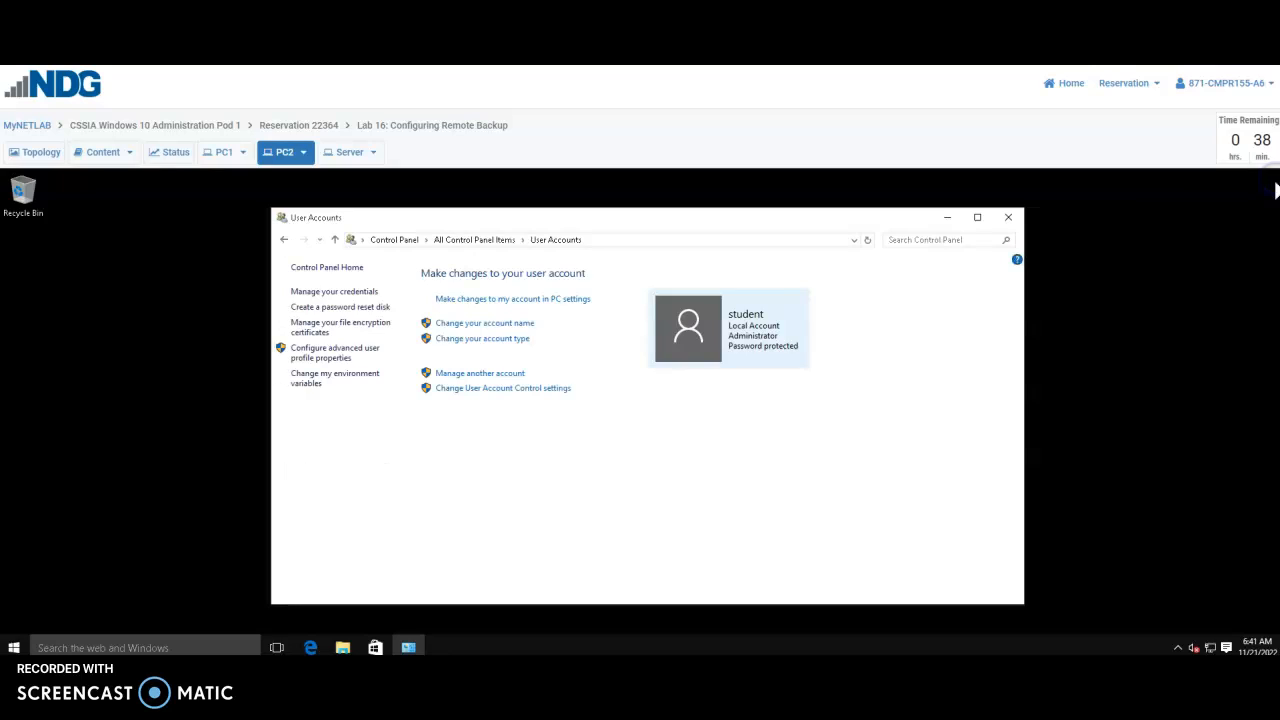
pyautogui.click(1010, 217)
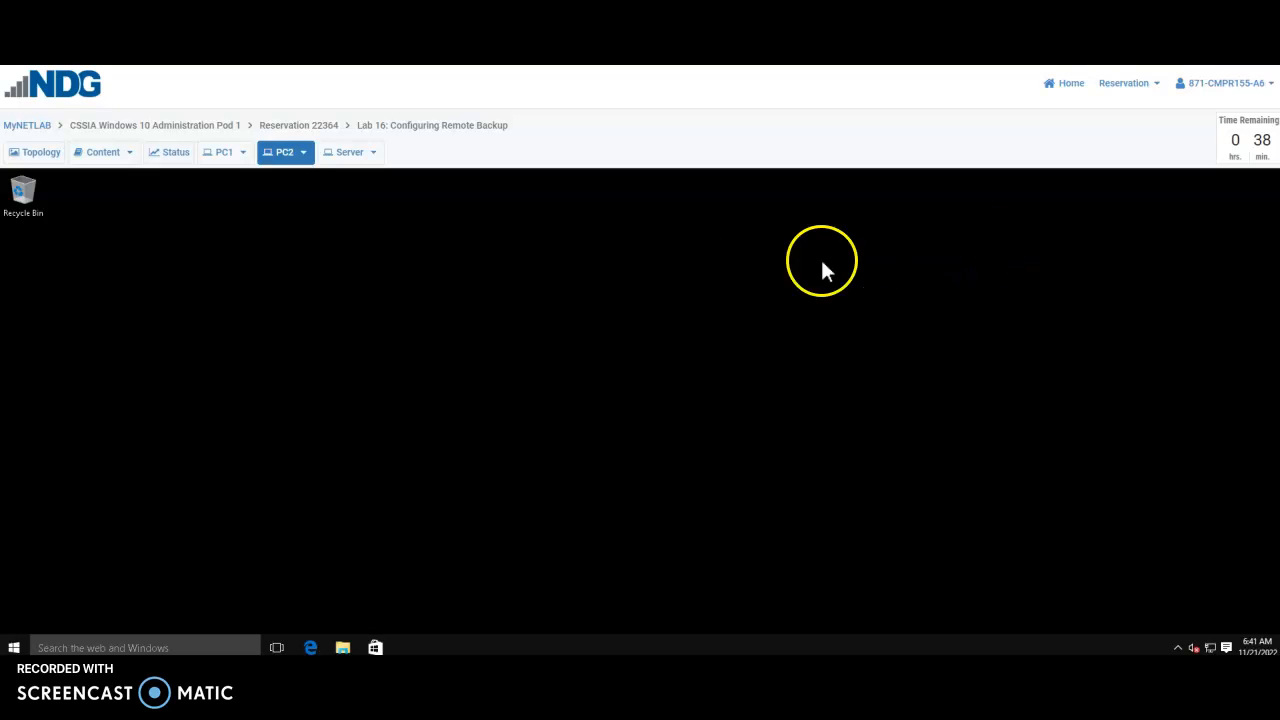
pyautogui.rightClick(648, 343)
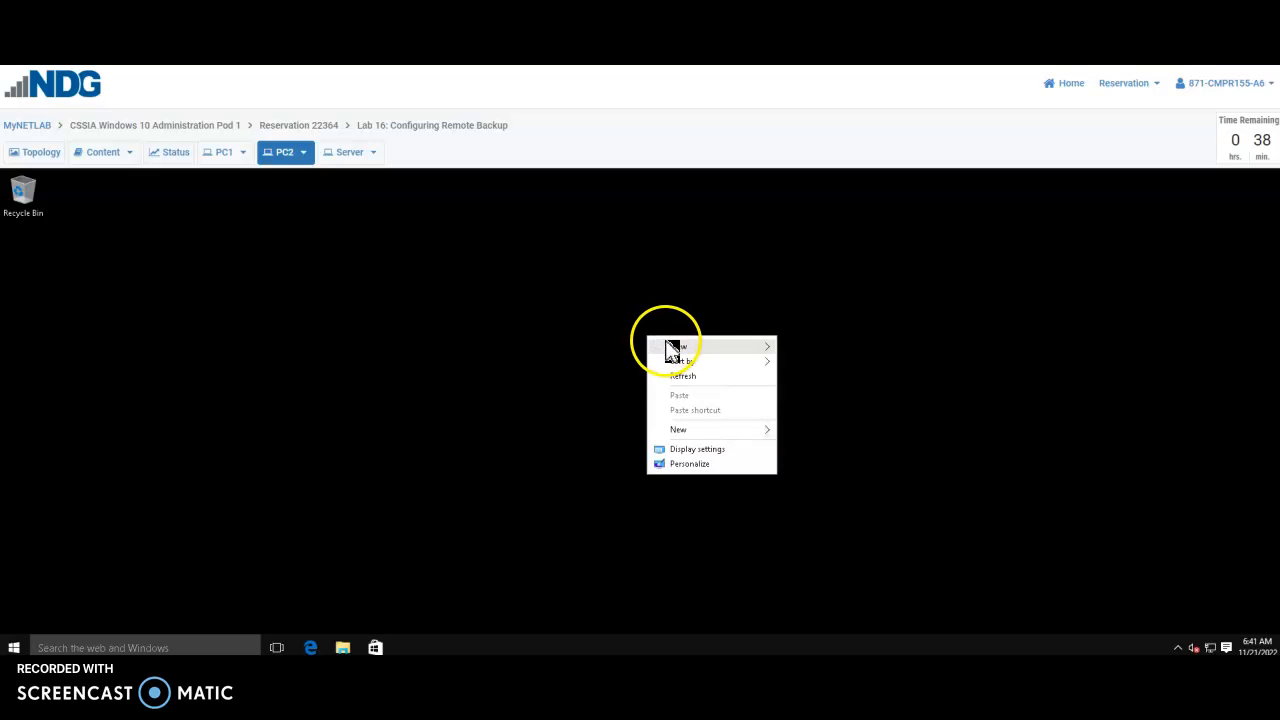
pyautogui.moveTo(708, 438)
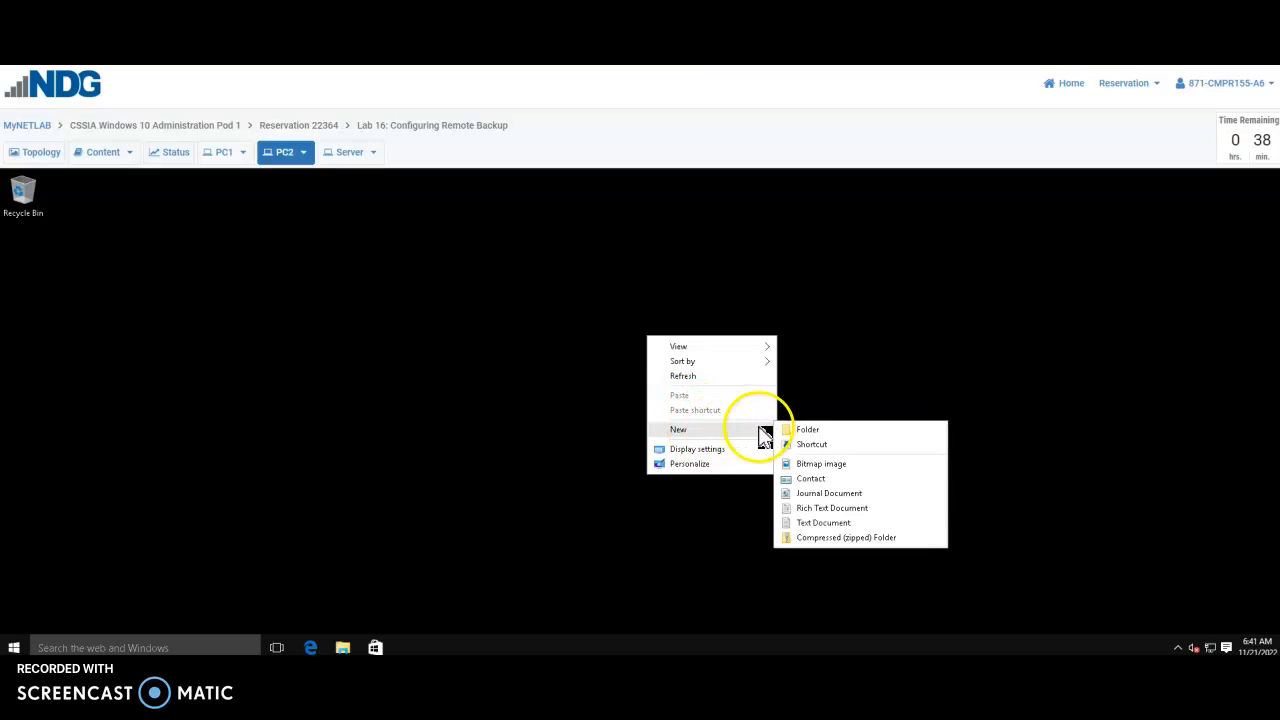
pyautogui.click(805, 430)
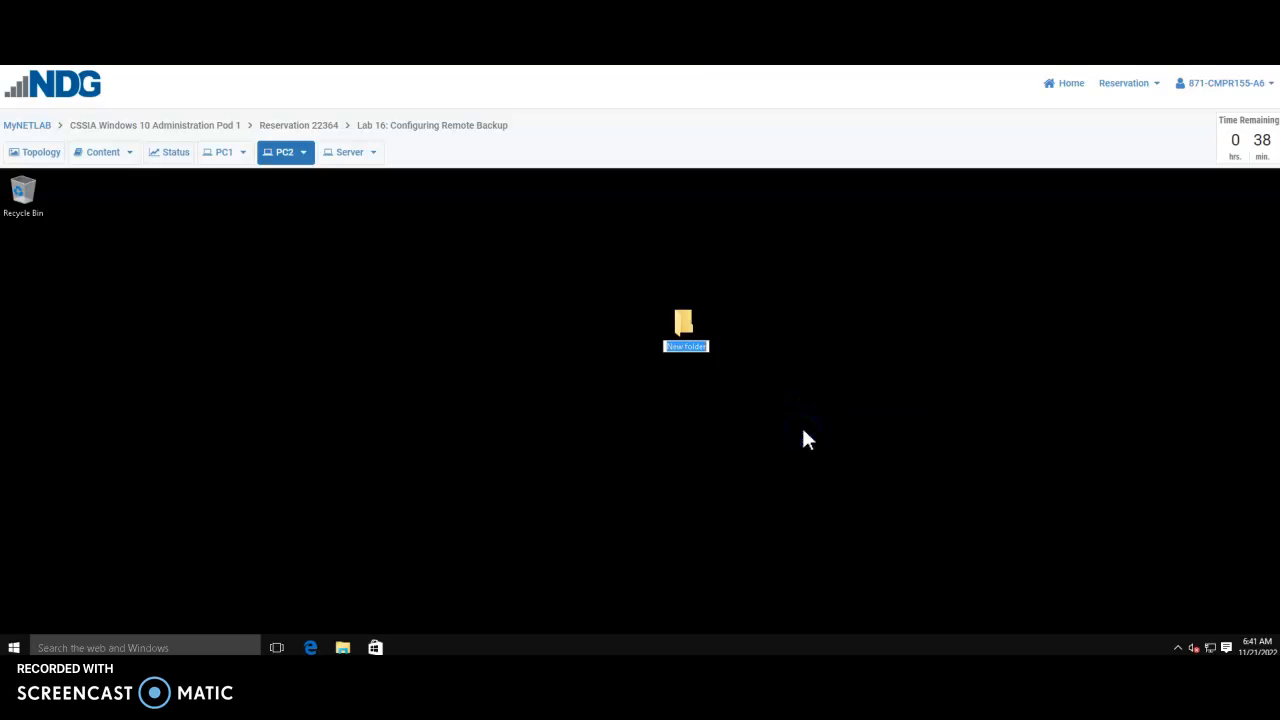
pyautogui.write('Backup')
pyautogui.press('Return')
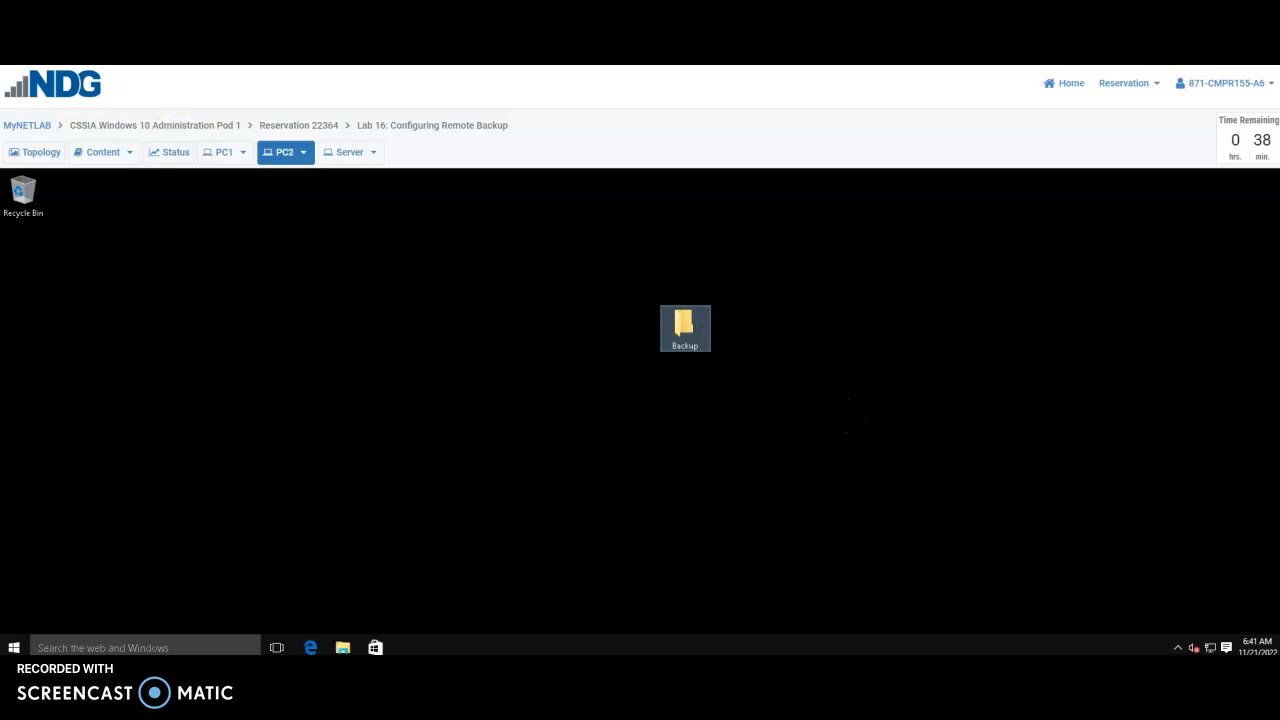
pyautogui.click(904, 208)
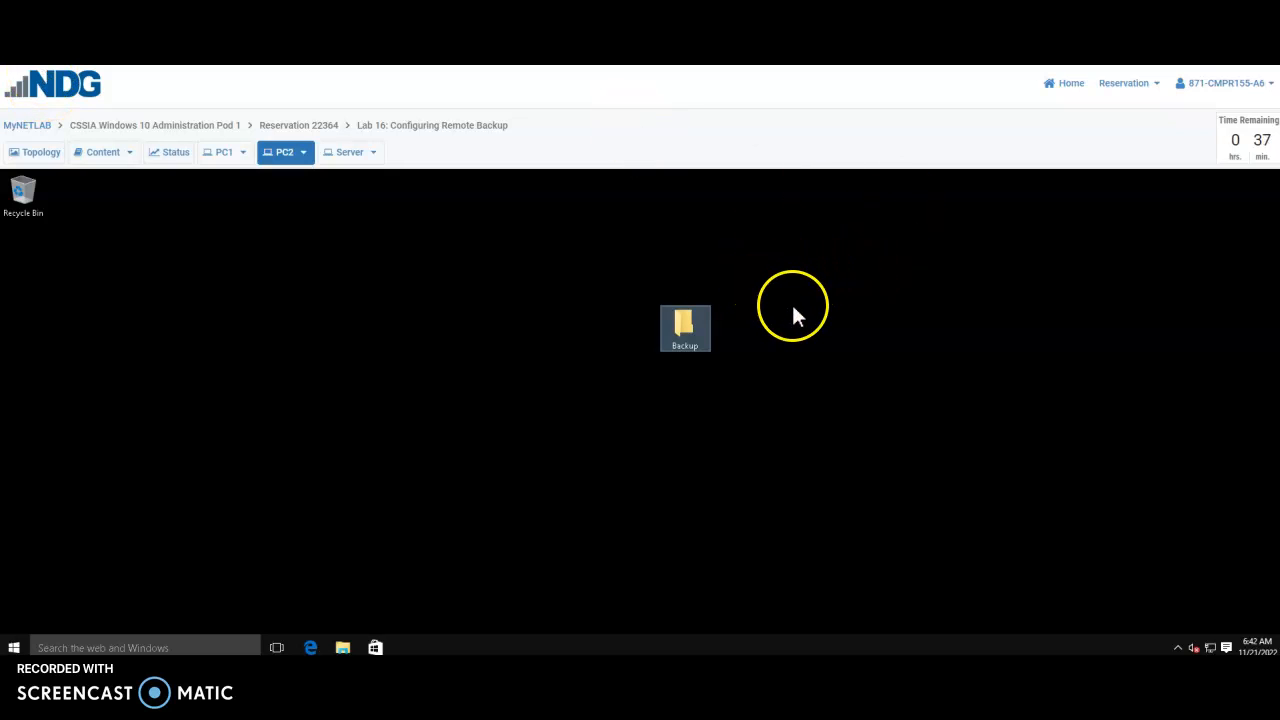
# Open File Sharing for the Backup folder via Share with > Specific people
pyautogui.rightClick(687, 331)
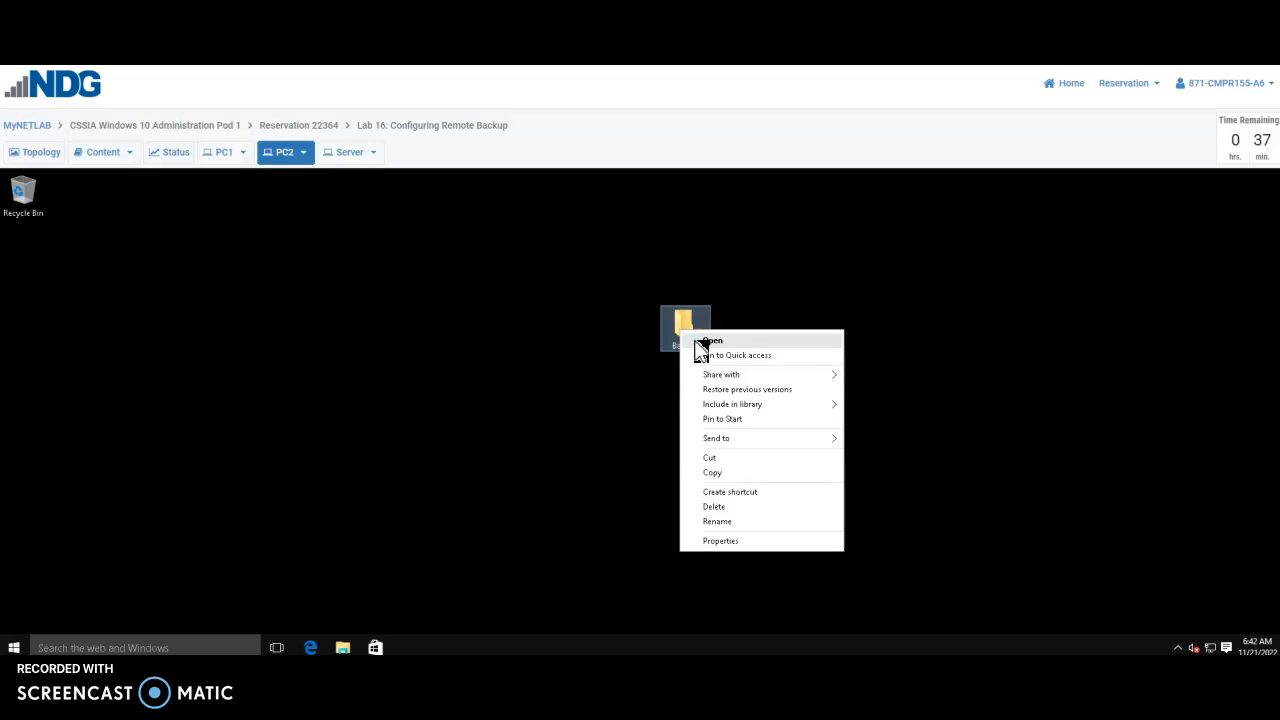
pyautogui.click(719, 378)
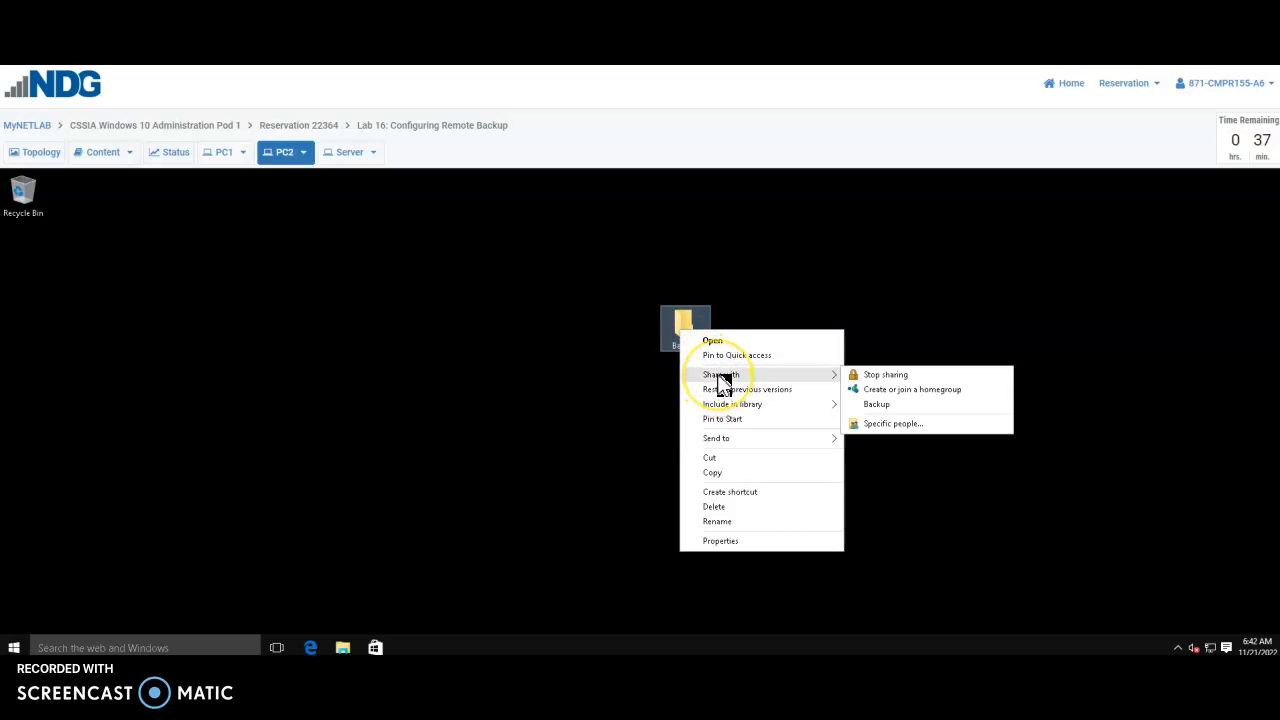
pyautogui.click(881, 424)
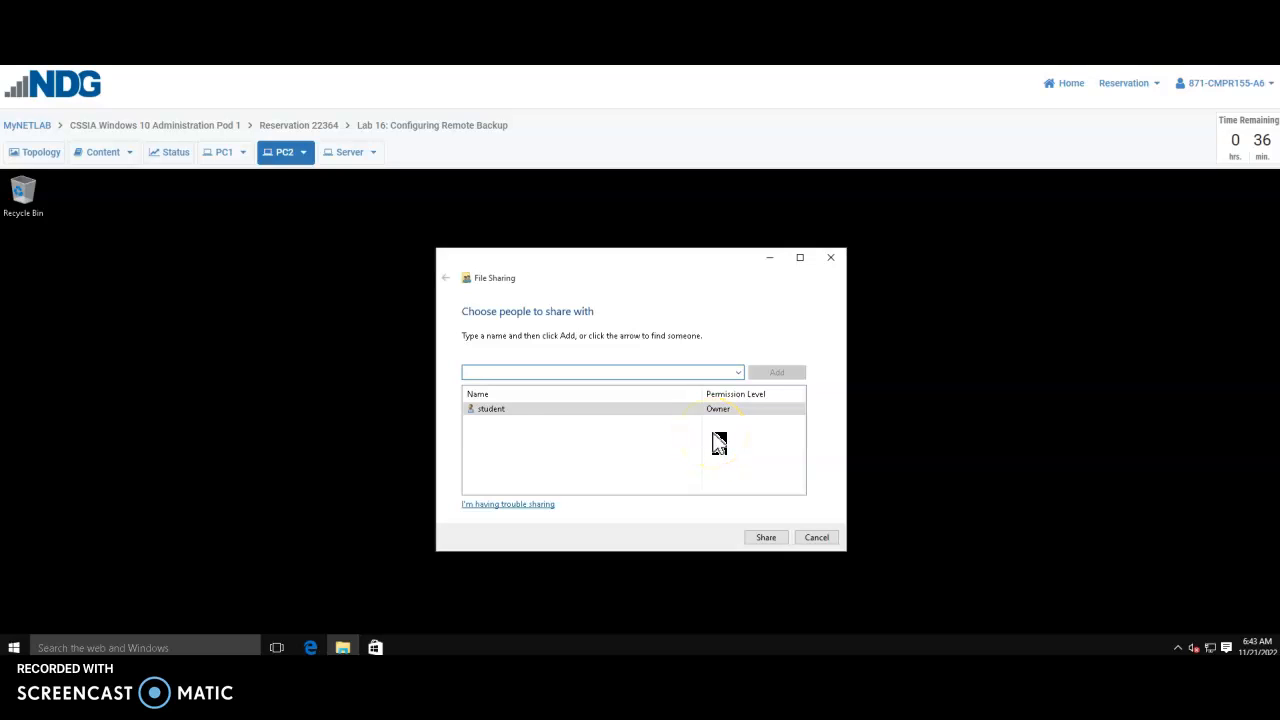
# Add the Backup account with Read/Write permission, then share the folder and close the dialog
pyautogui.click(774, 380)
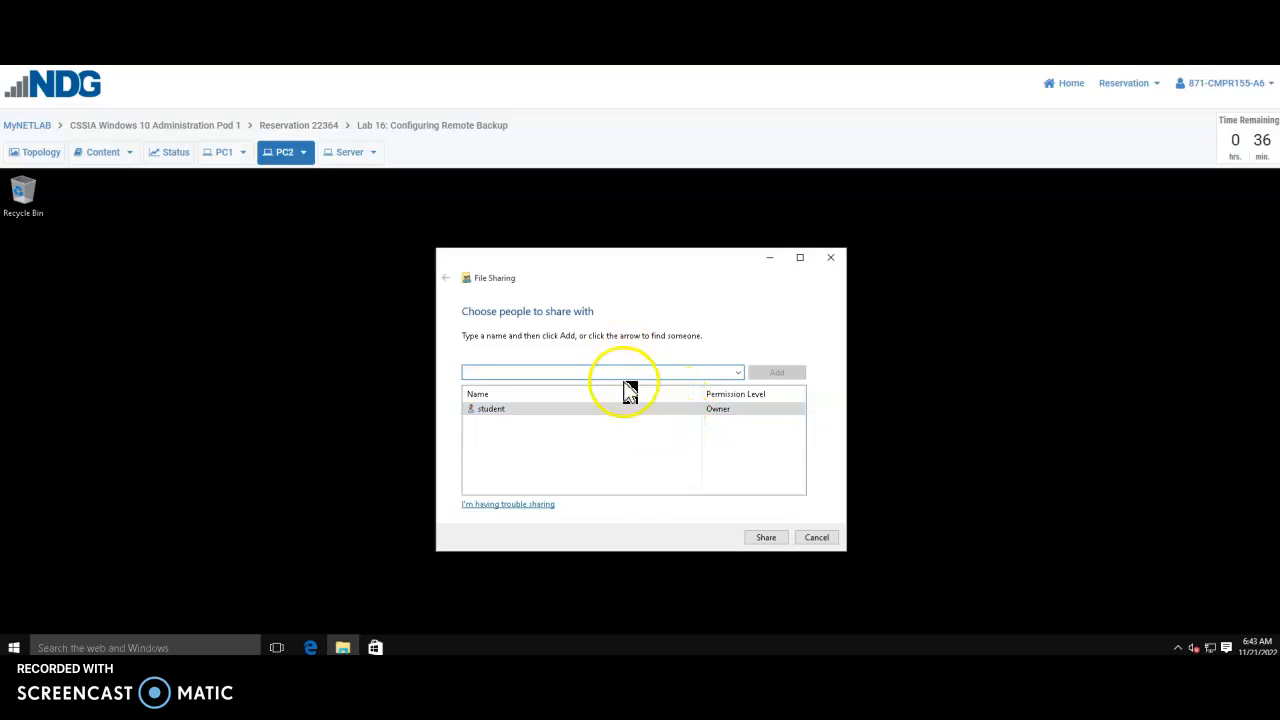
pyautogui.click(740, 373)
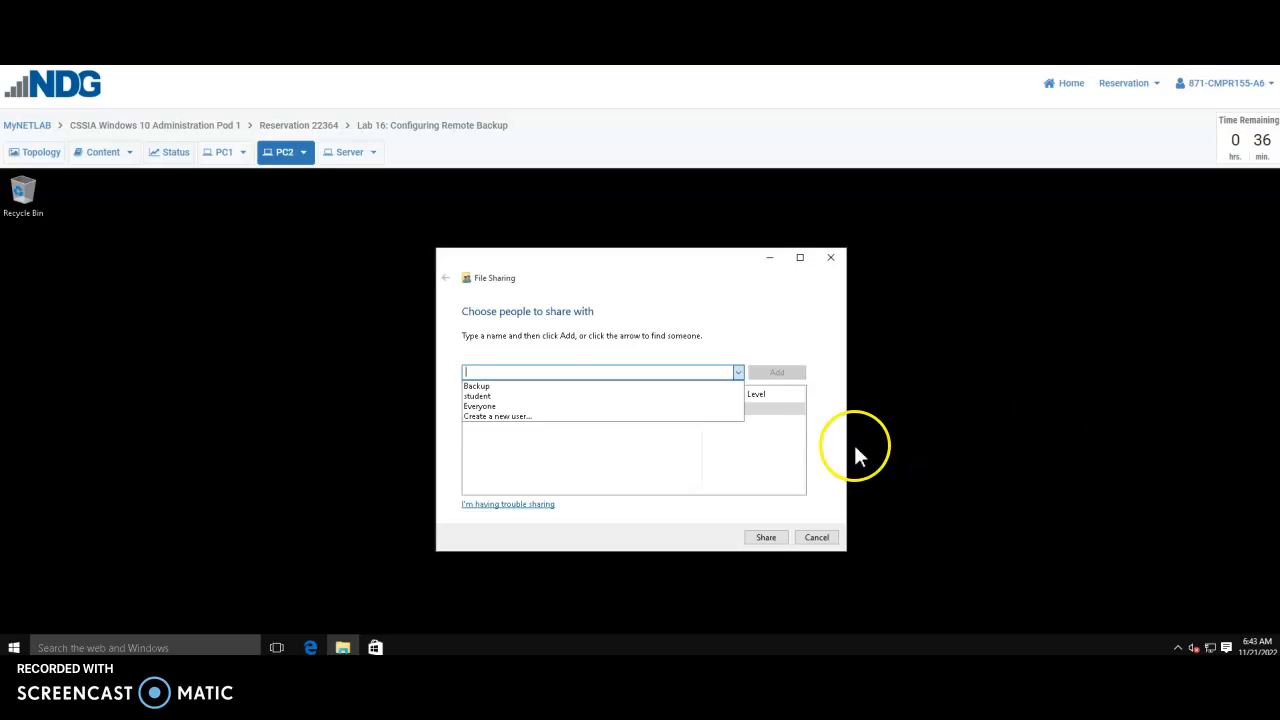
pyautogui.click(489, 393)
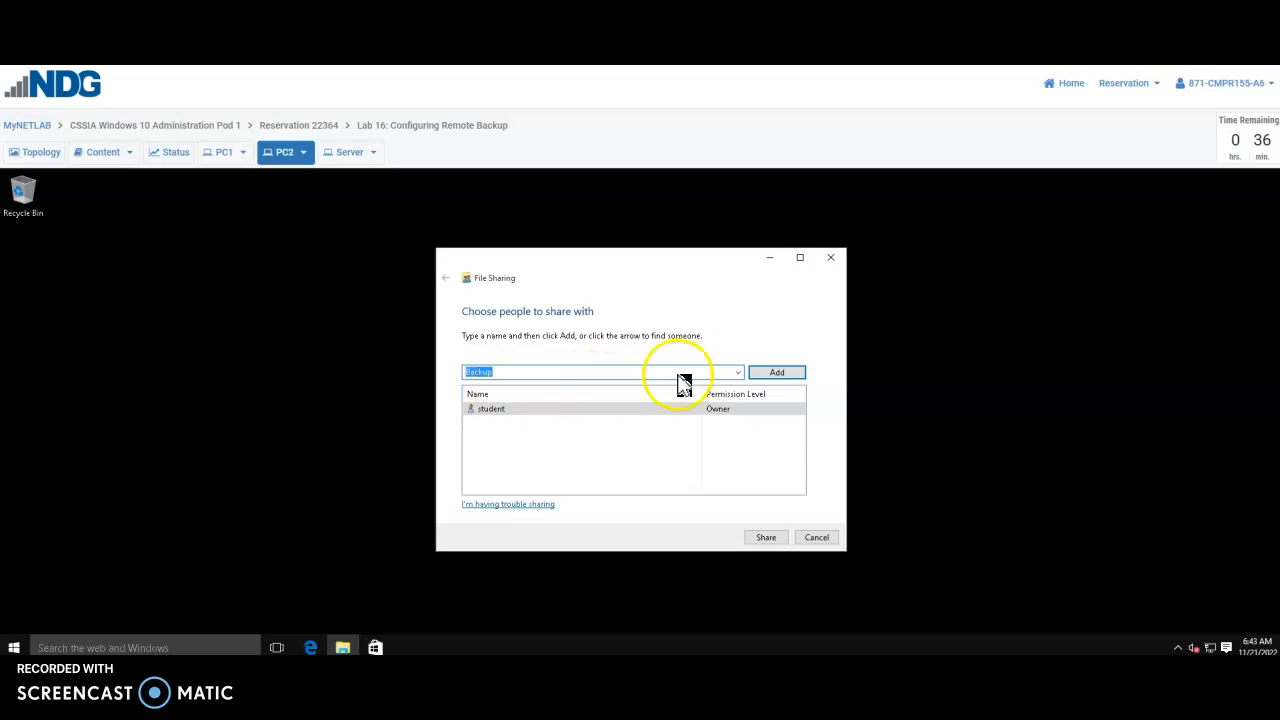
pyautogui.click(786, 376)
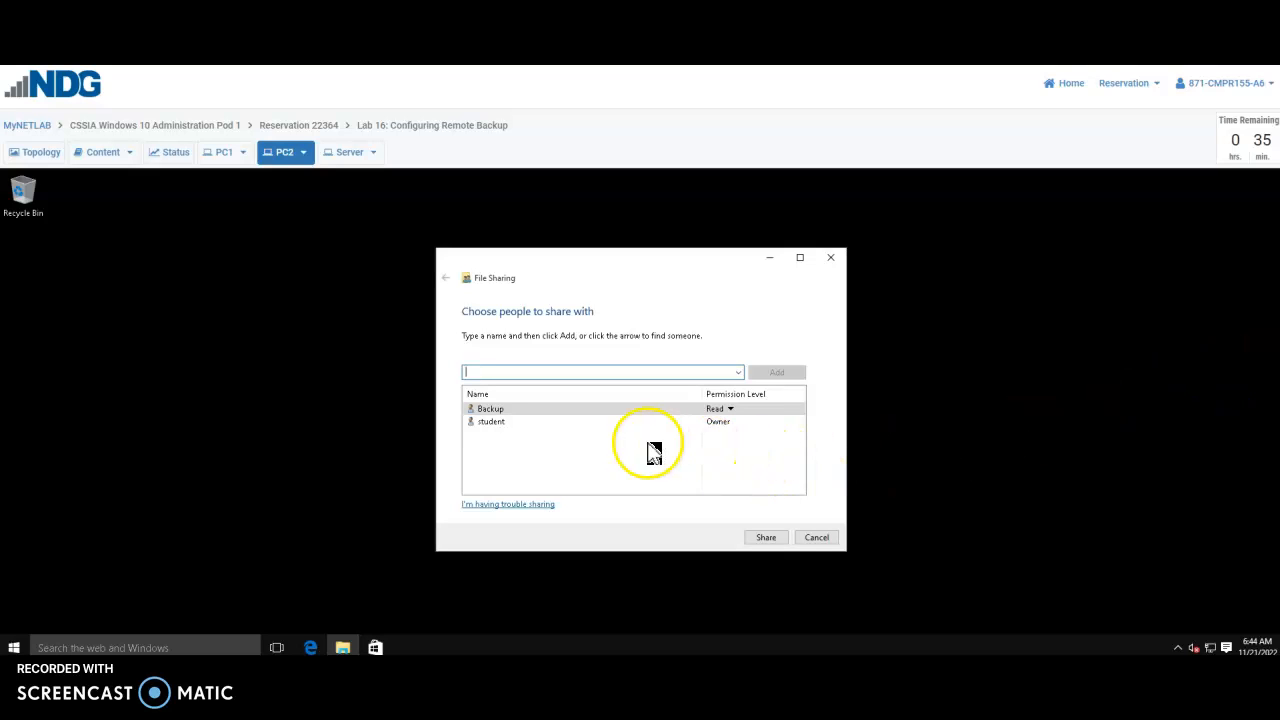
pyautogui.click(724, 412)
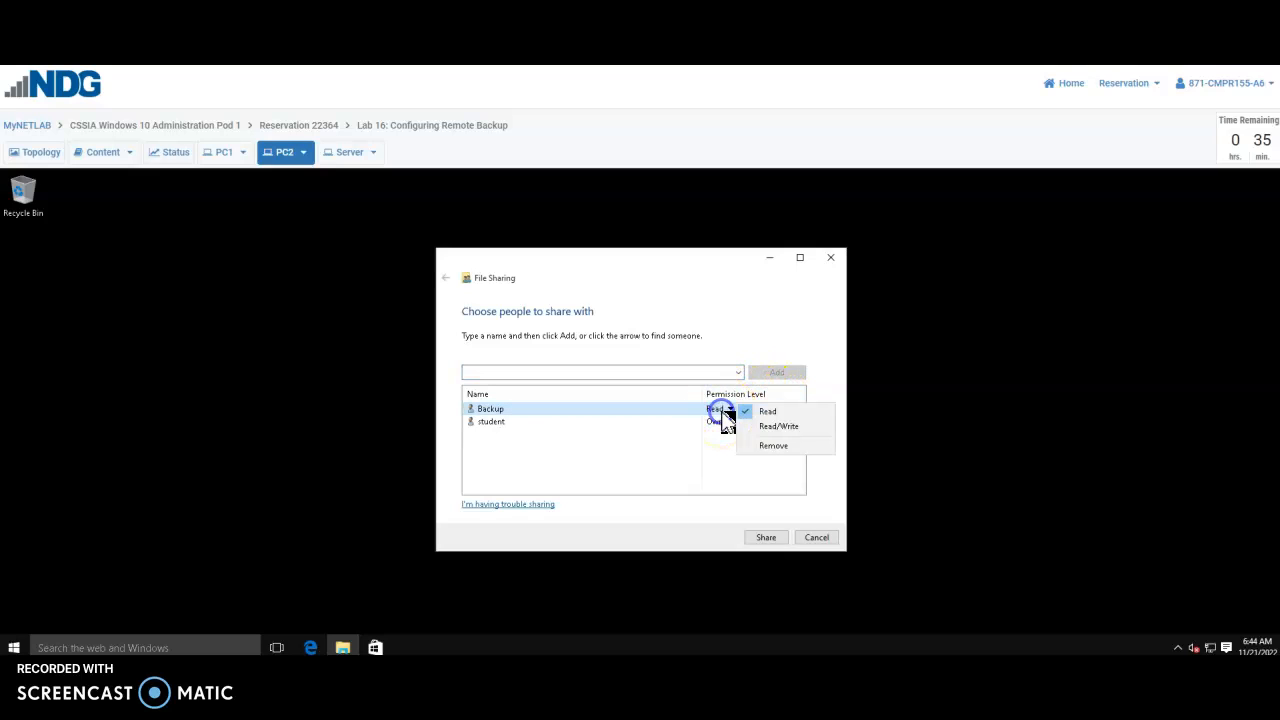
pyautogui.click(766, 425)
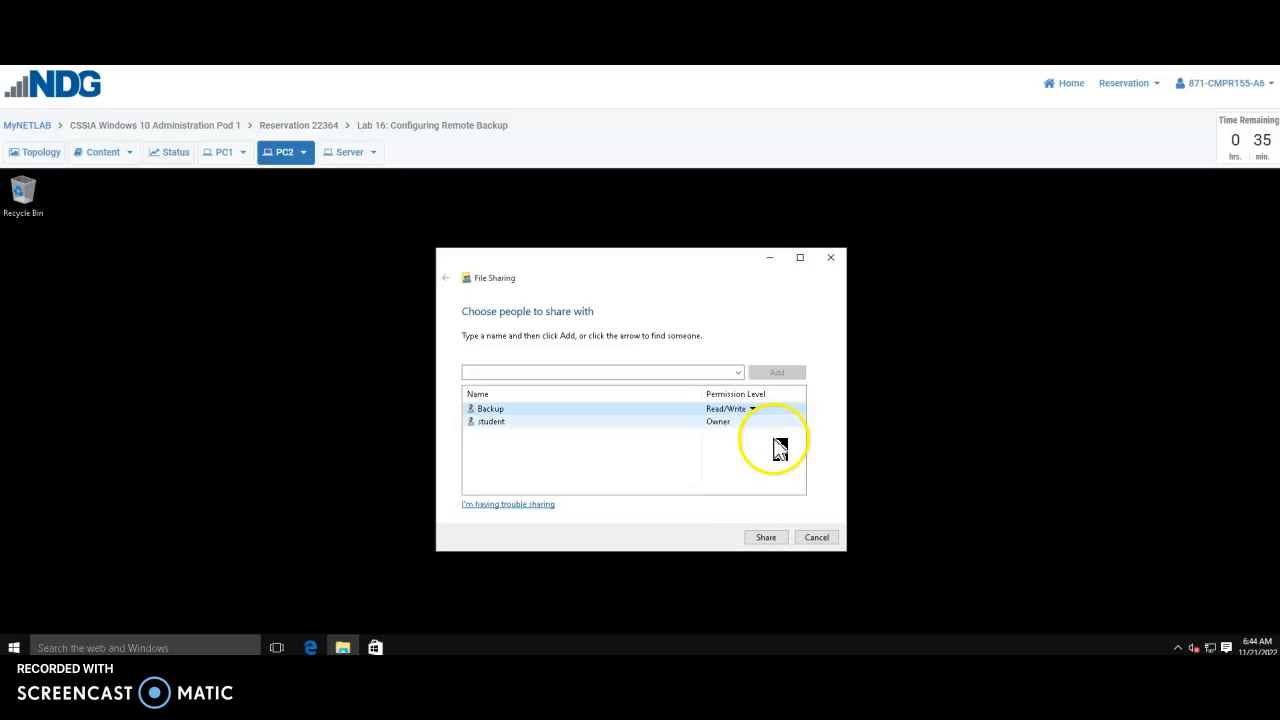
pyautogui.click(778, 540)
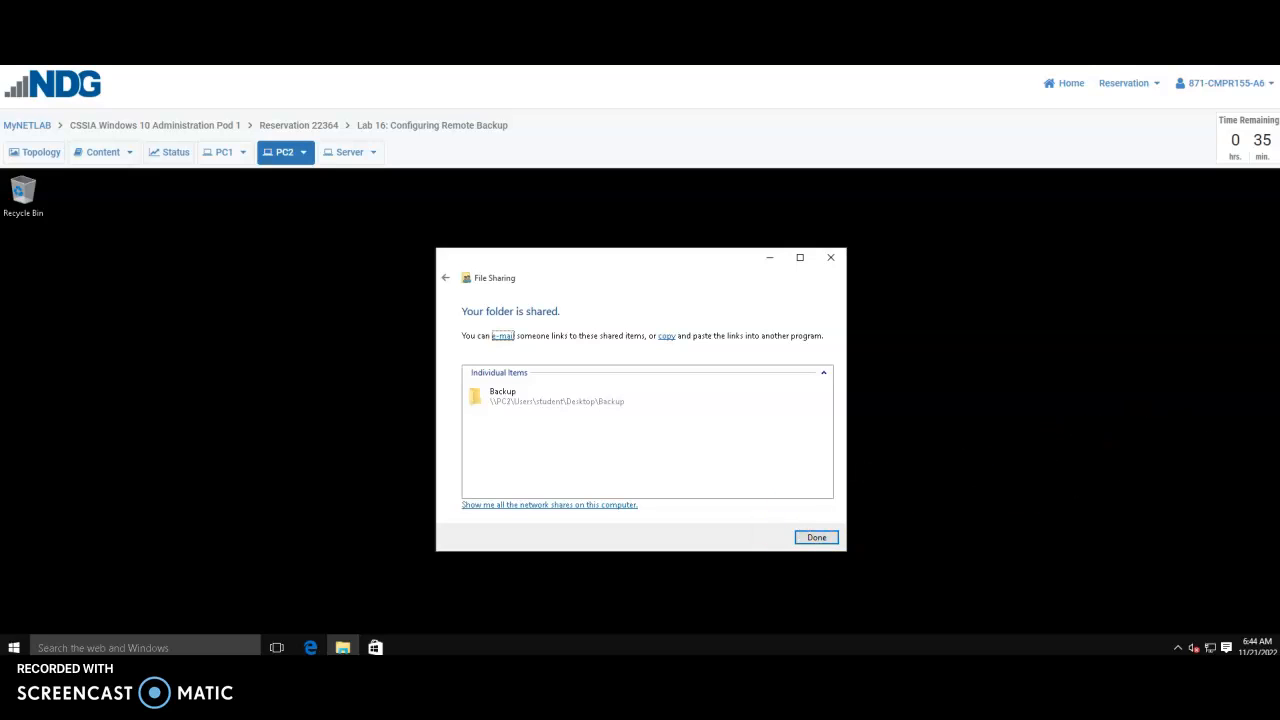
pyautogui.click(817, 539)
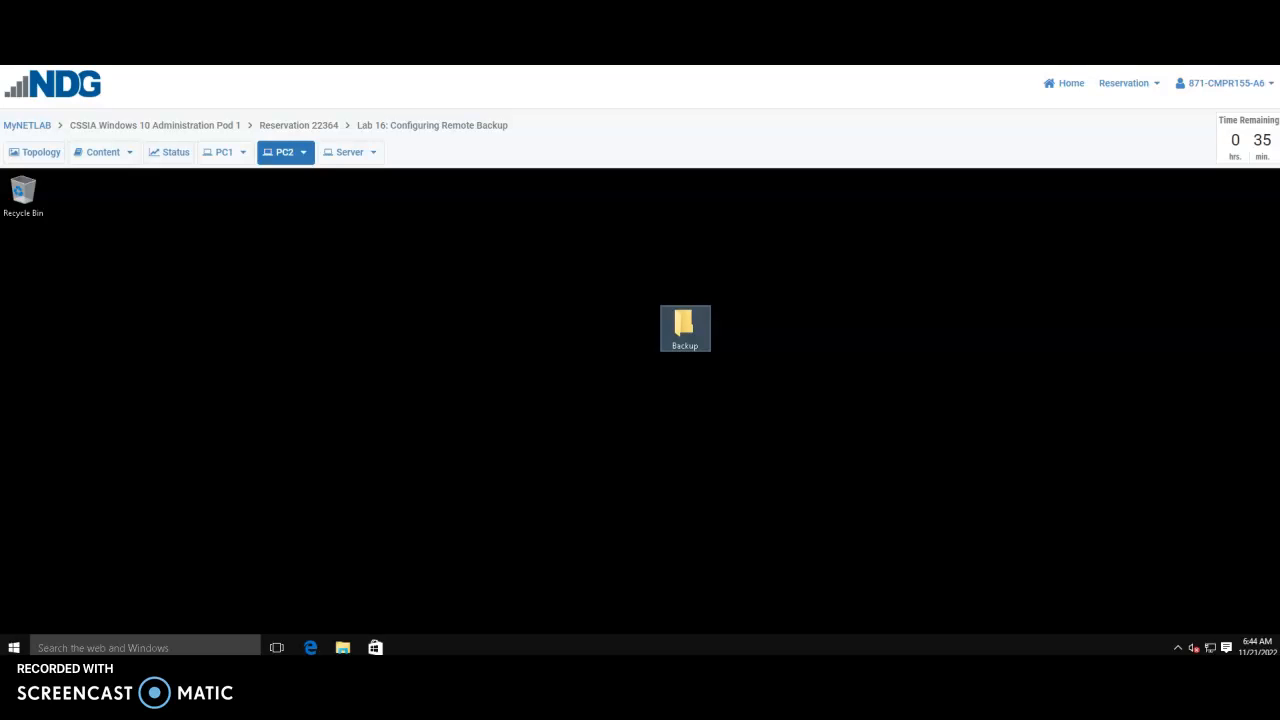
pyautogui.rightClick(678, 331)
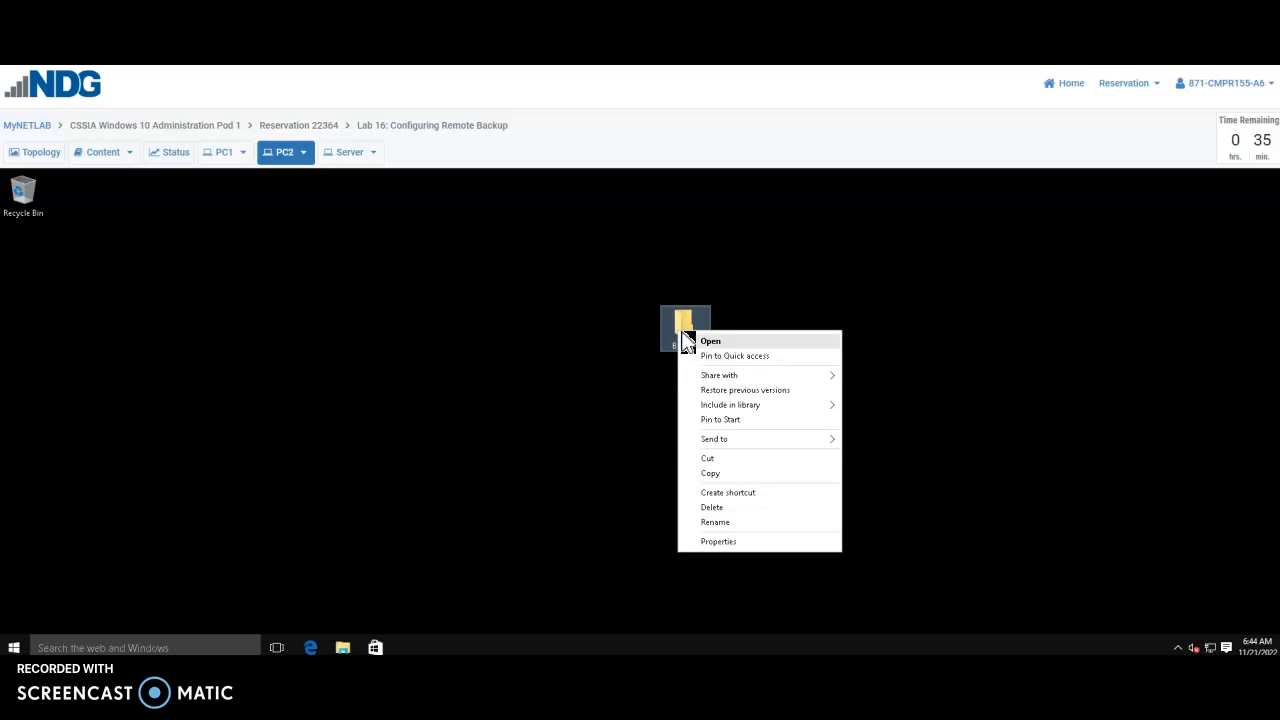
pyautogui.click(718, 492)
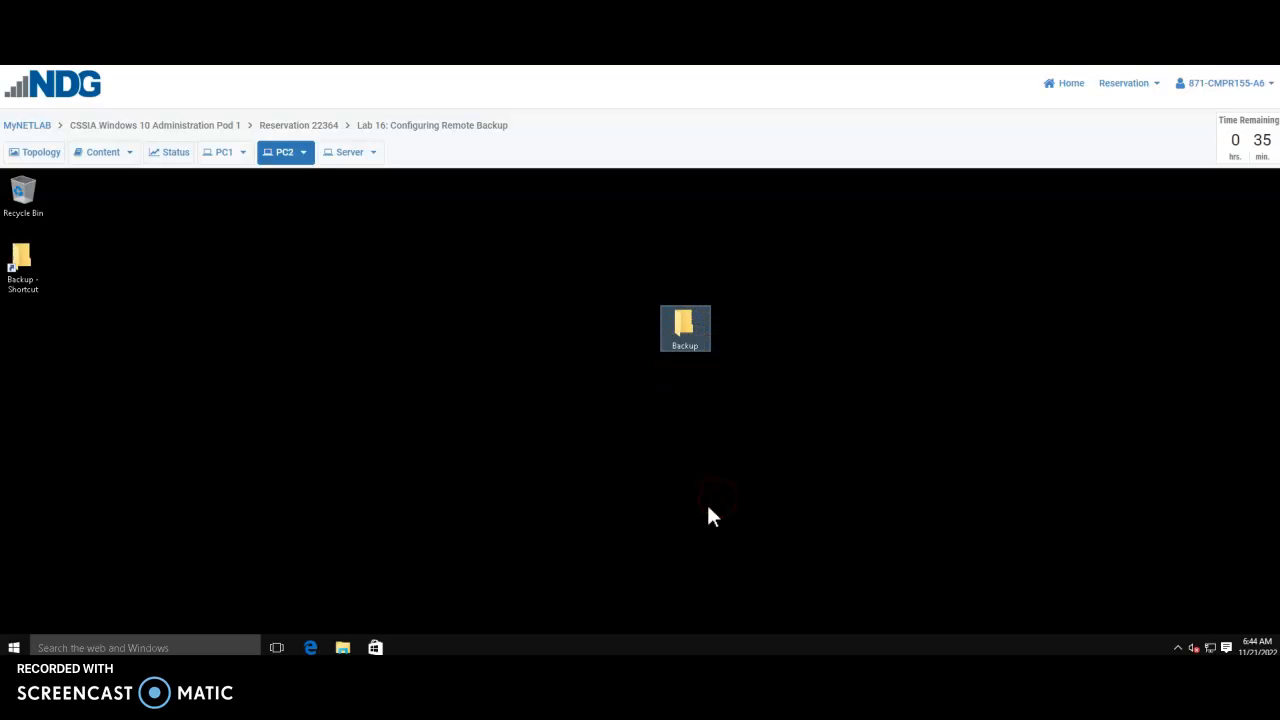
pyautogui.click(697, 338)
pyautogui.rightClick(697, 339)
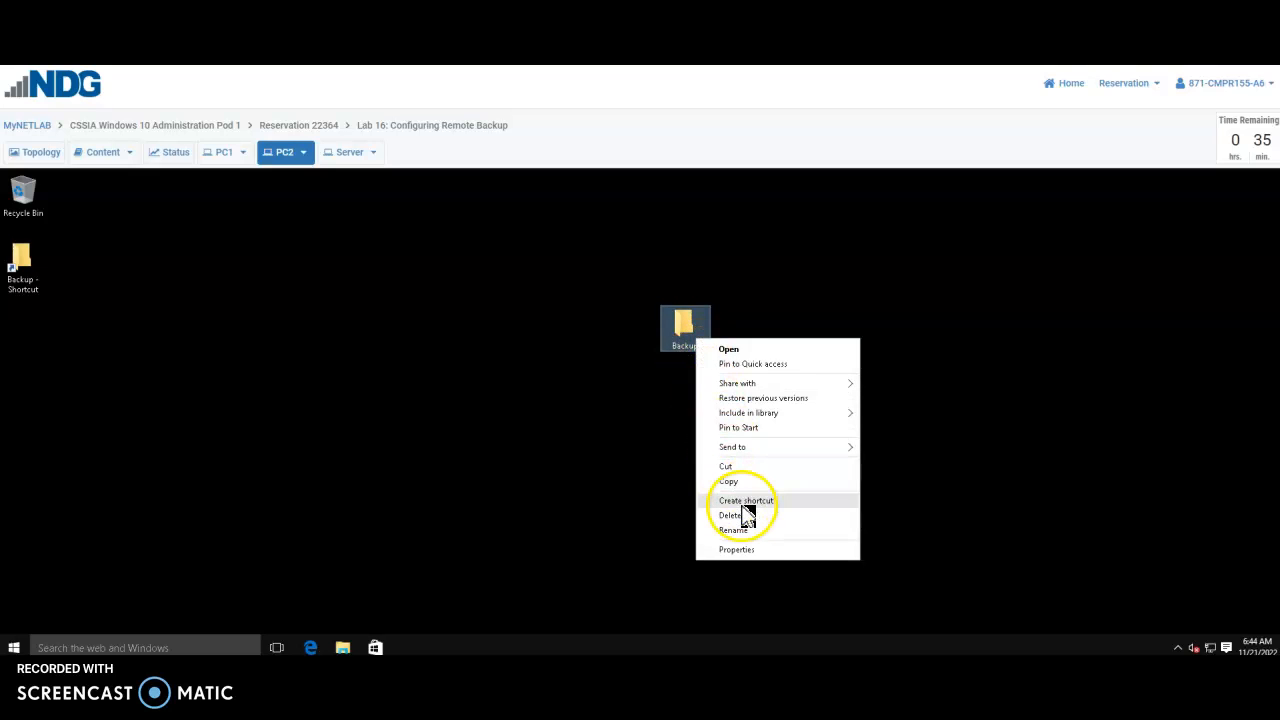
pyautogui.click(738, 551)
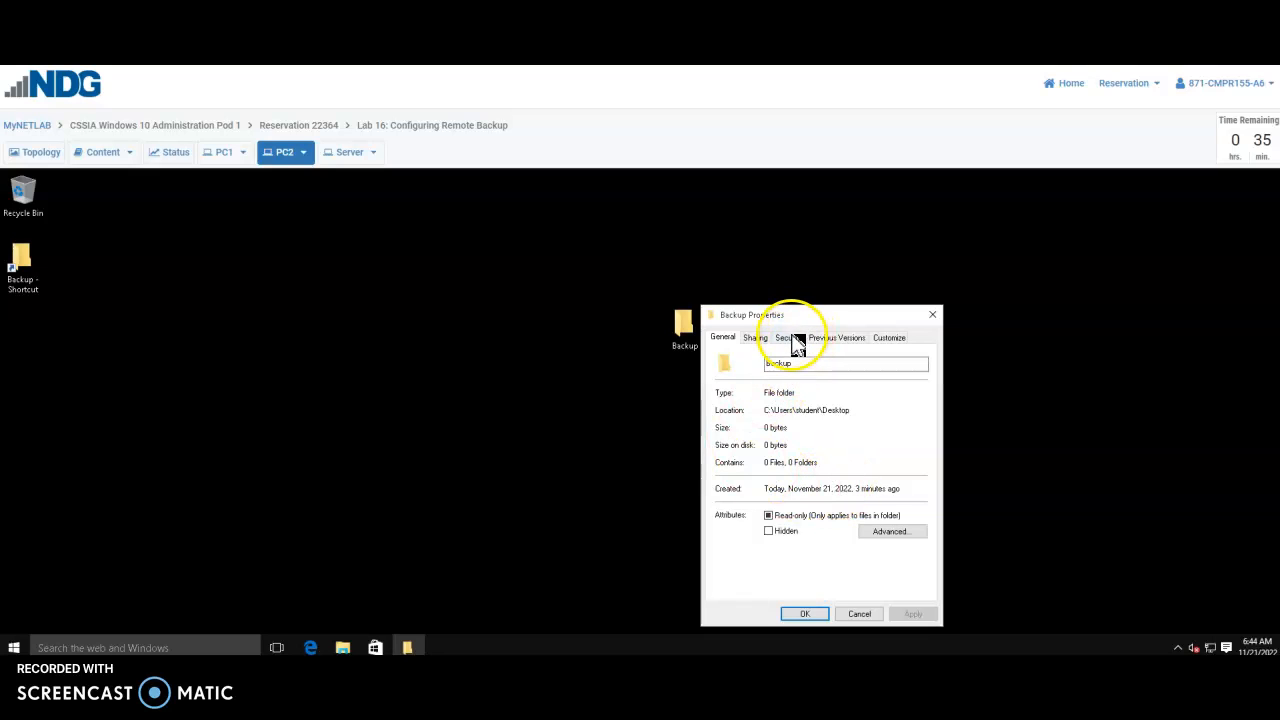
pyautogui.click(796, 340)
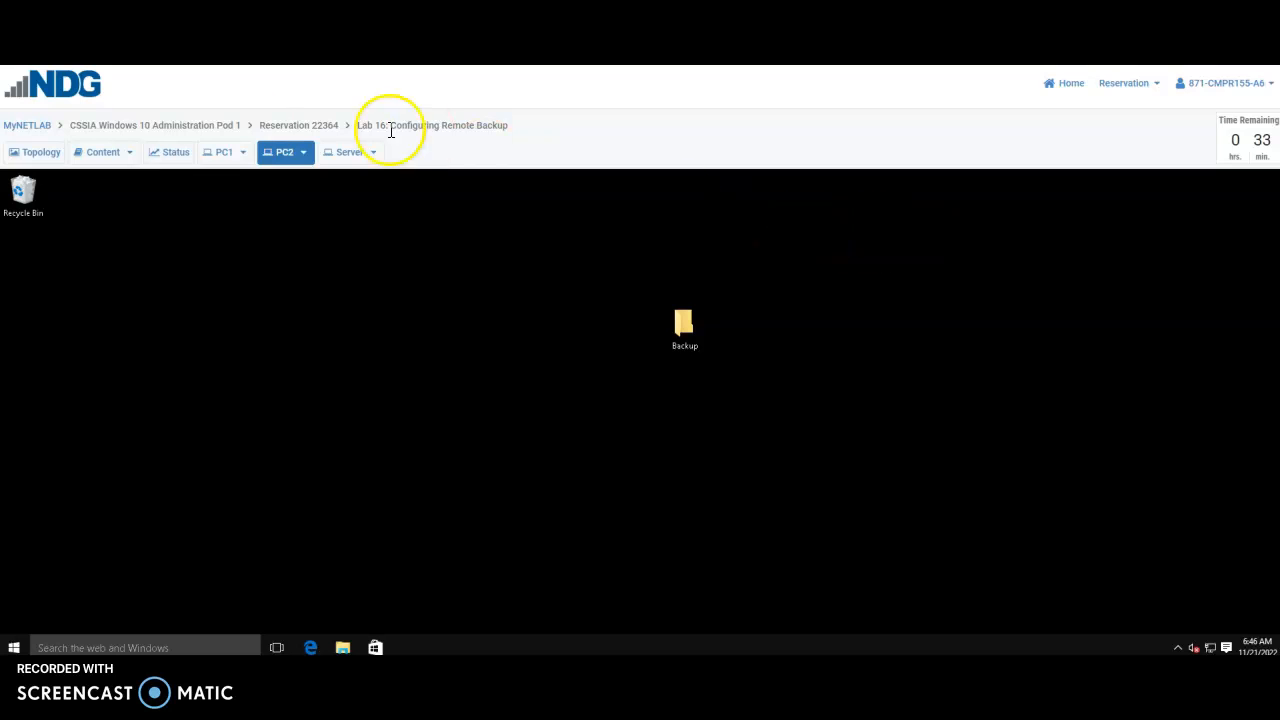
# Switch to PC1 and sign in as student with the account password
pyautogui.click(220, 155)
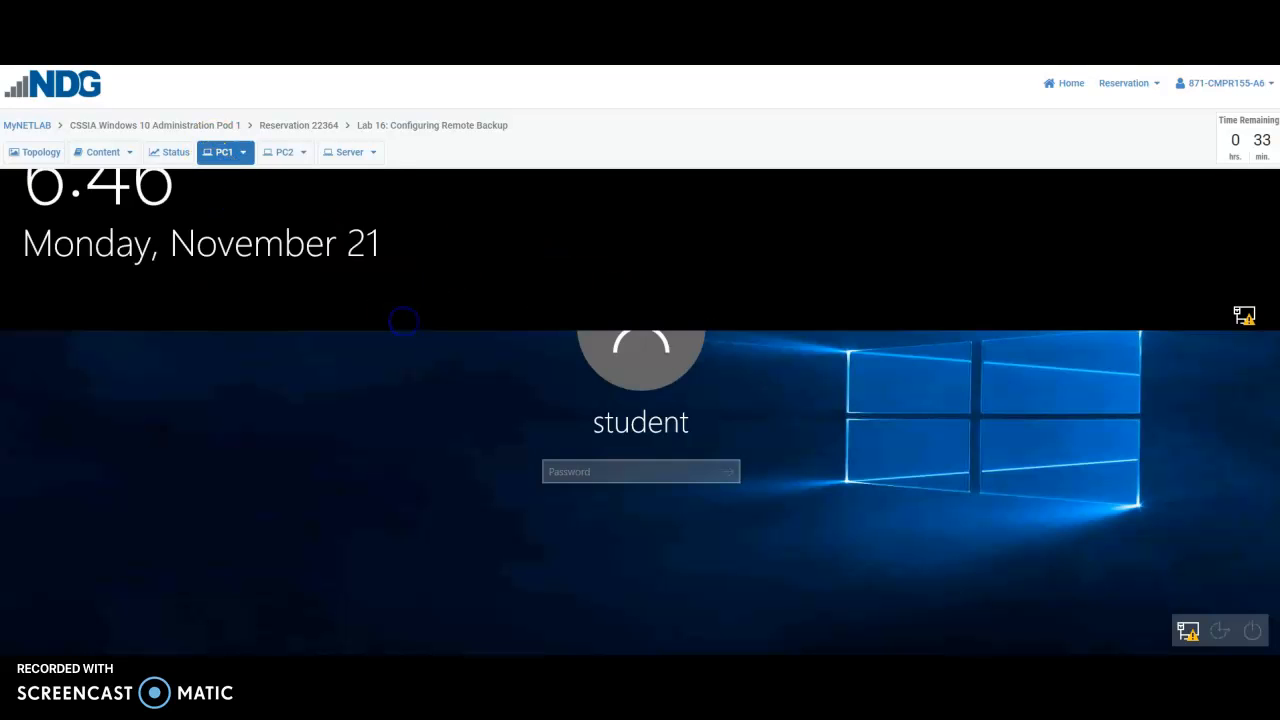
pyautogui.click(404, 321)
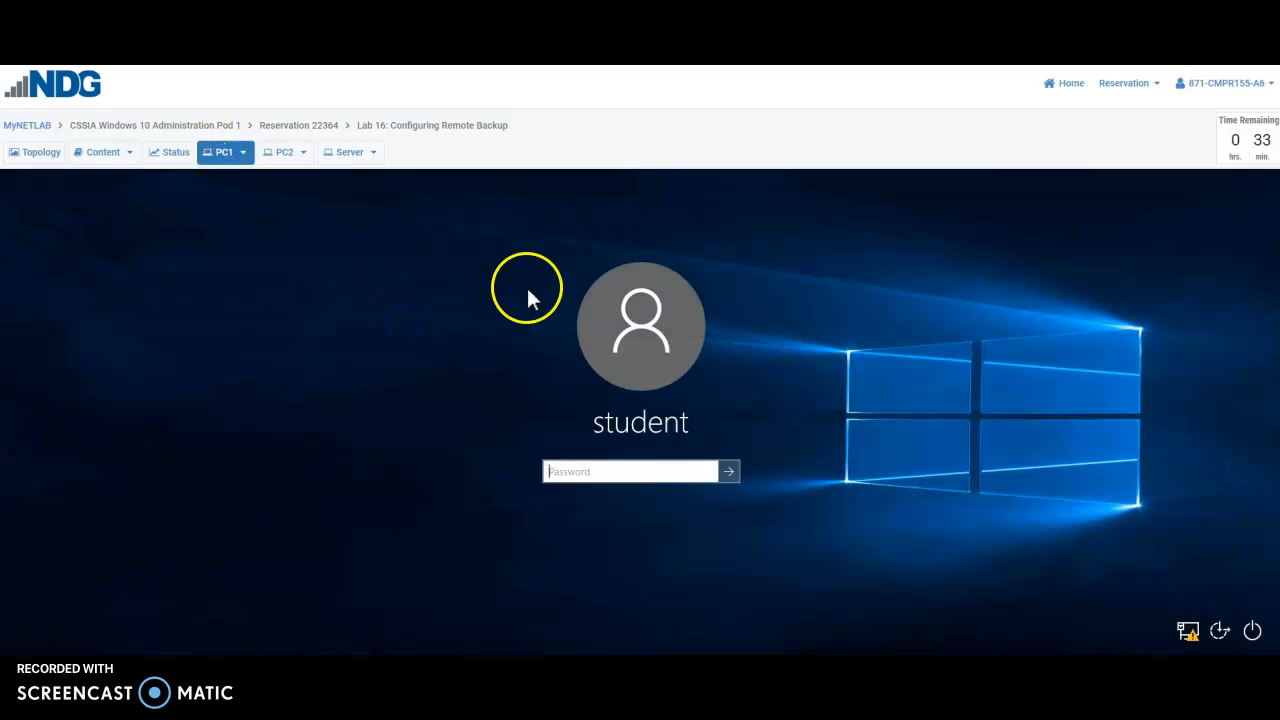
pyautogui.write('Tr')
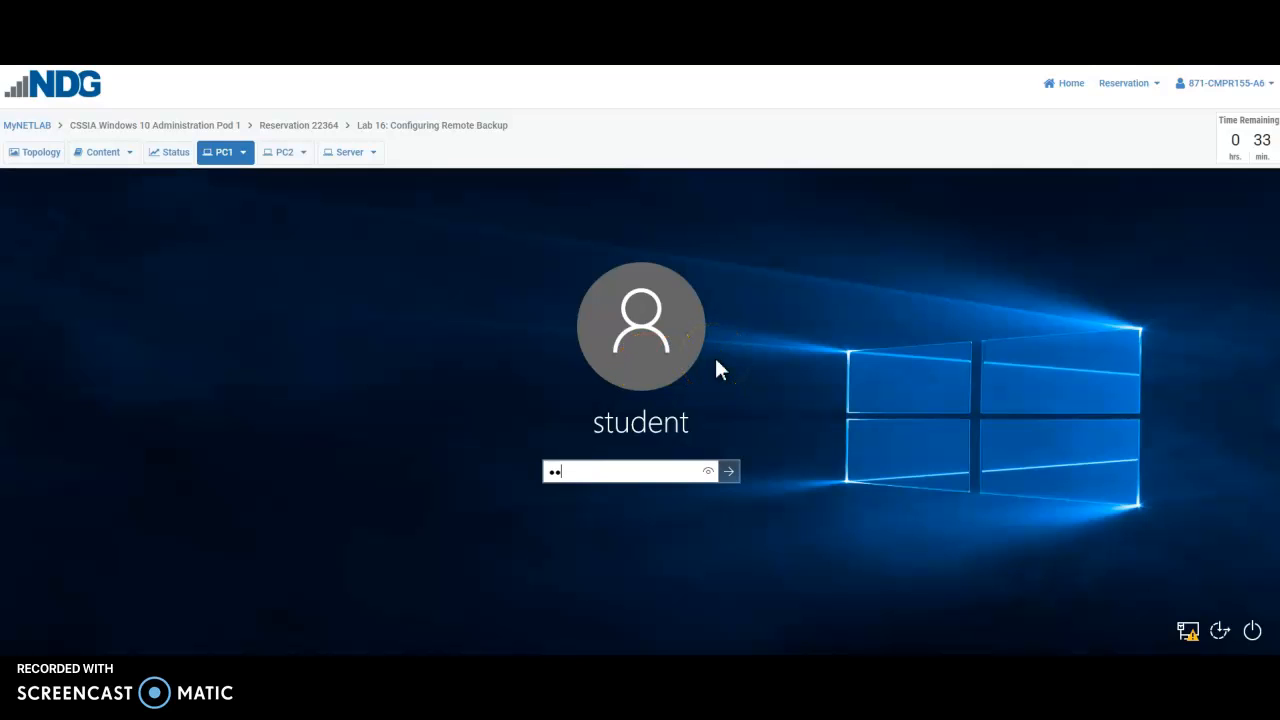
pyautogui.write('ain1ng$')
pyautogui.click(708, 471)
pyautogui.click(731, 470)
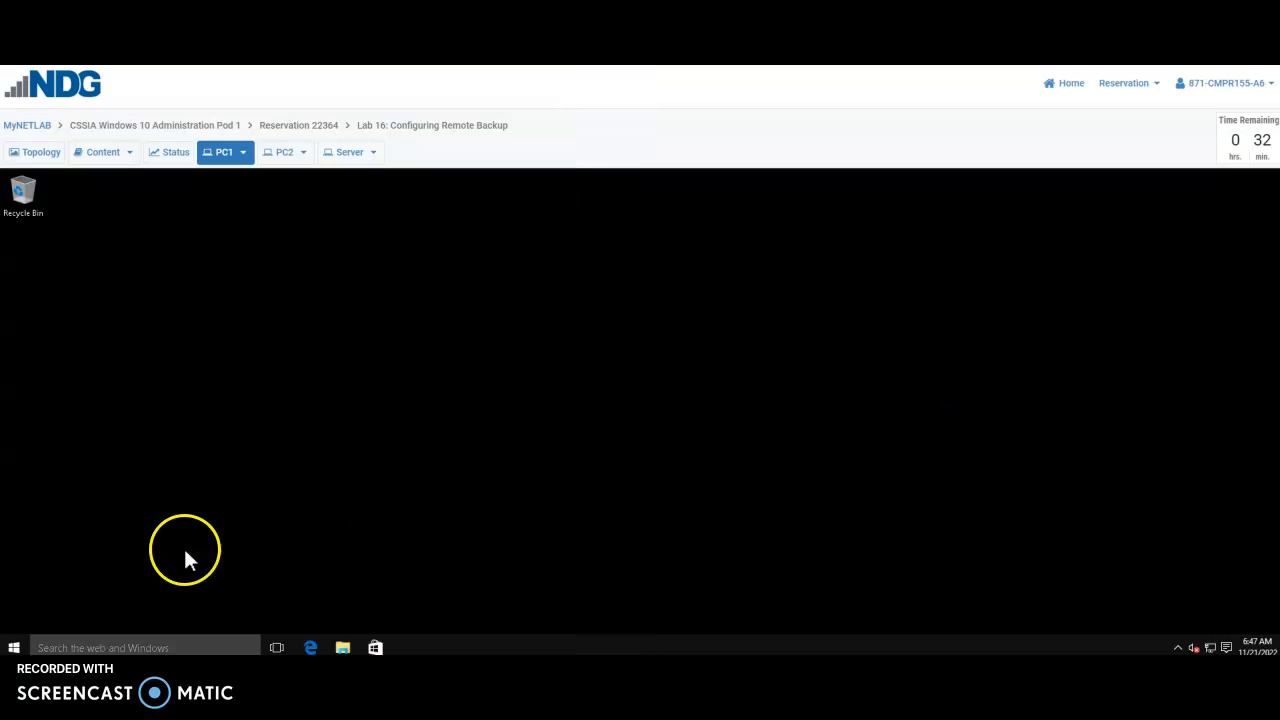
# Go to Settings > Update & security > Backup and launch Backup and Restore (Windows 7)
pyautogui.click(15, 648)
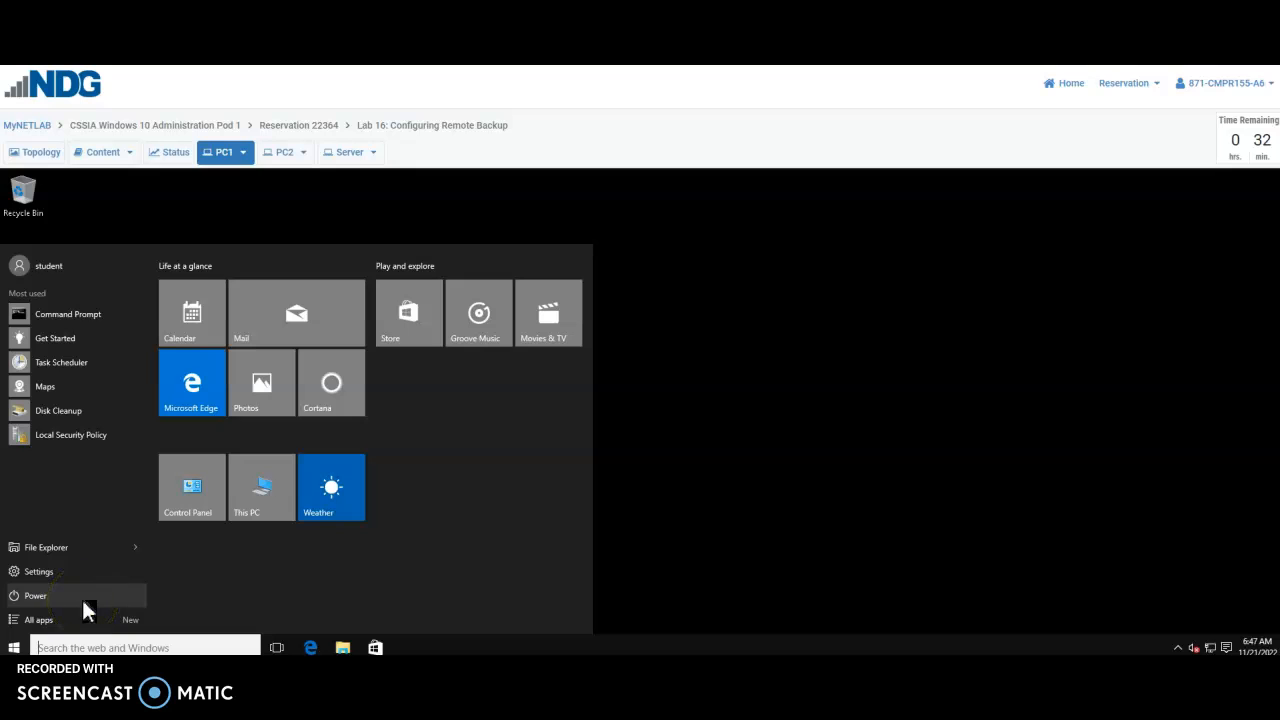
pyautogui.click(31, 576)
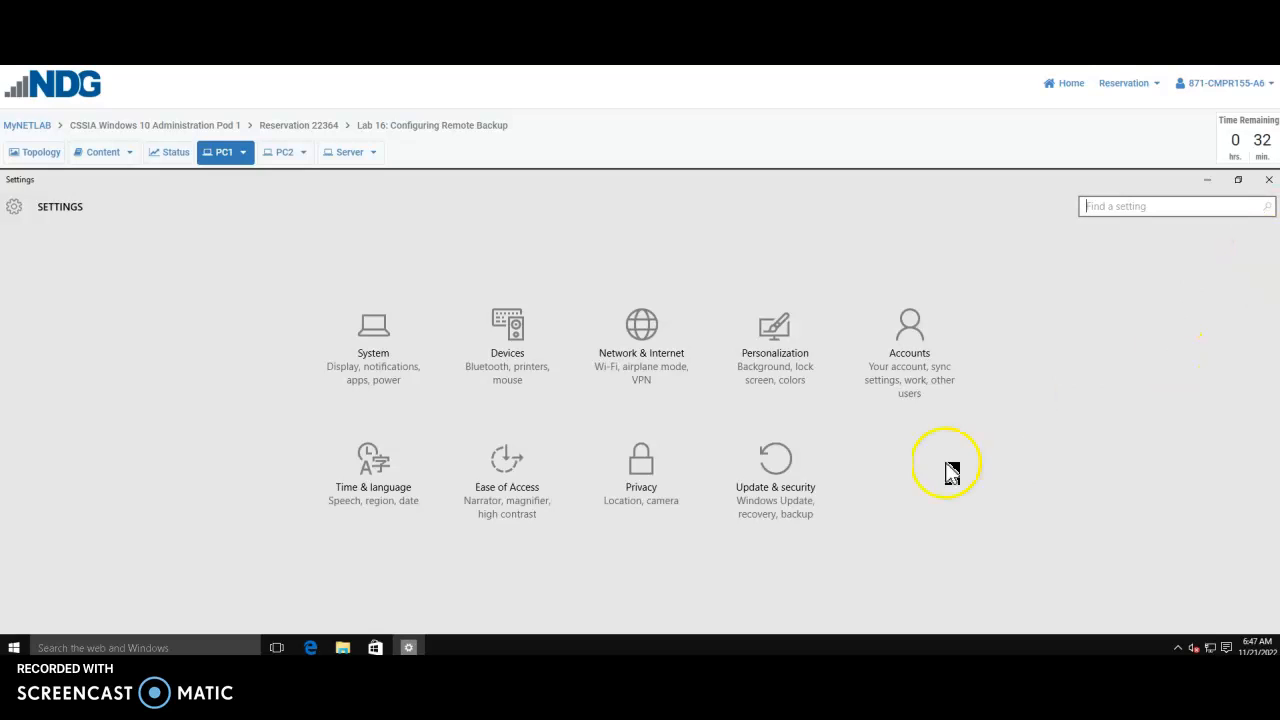
pyautogui.click(775, 473)
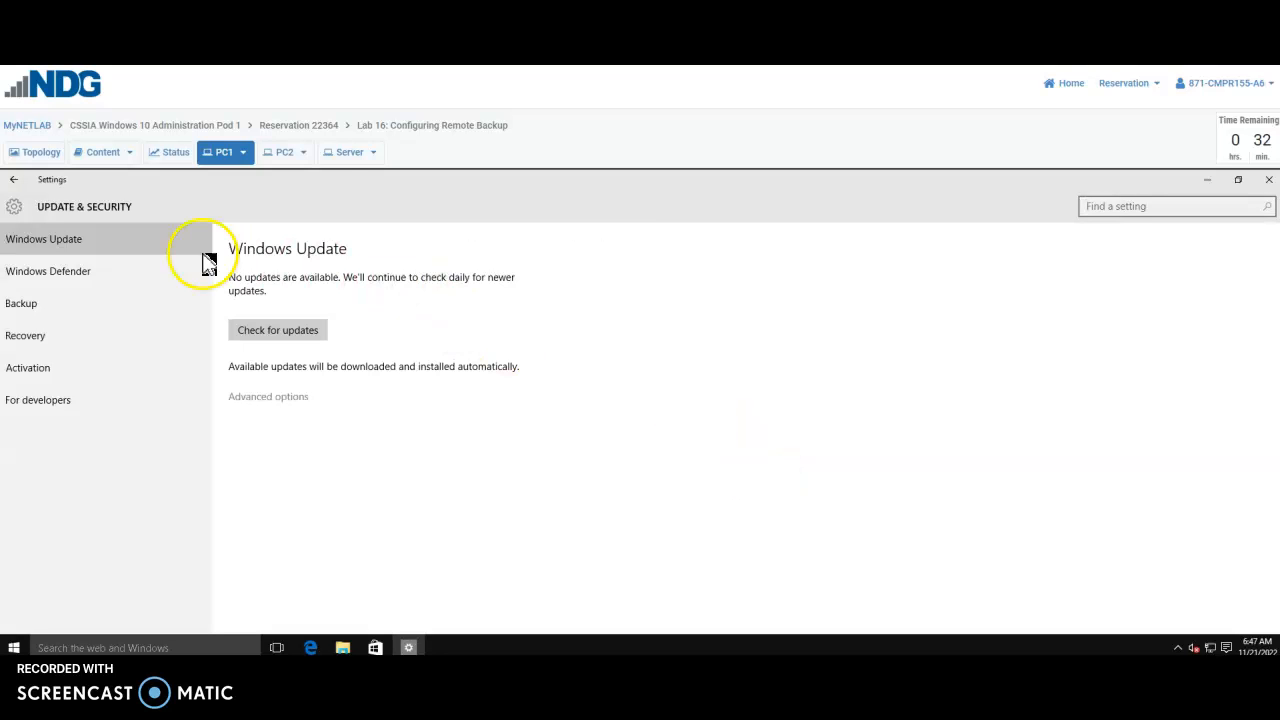
pyautogui.click(40, 313)
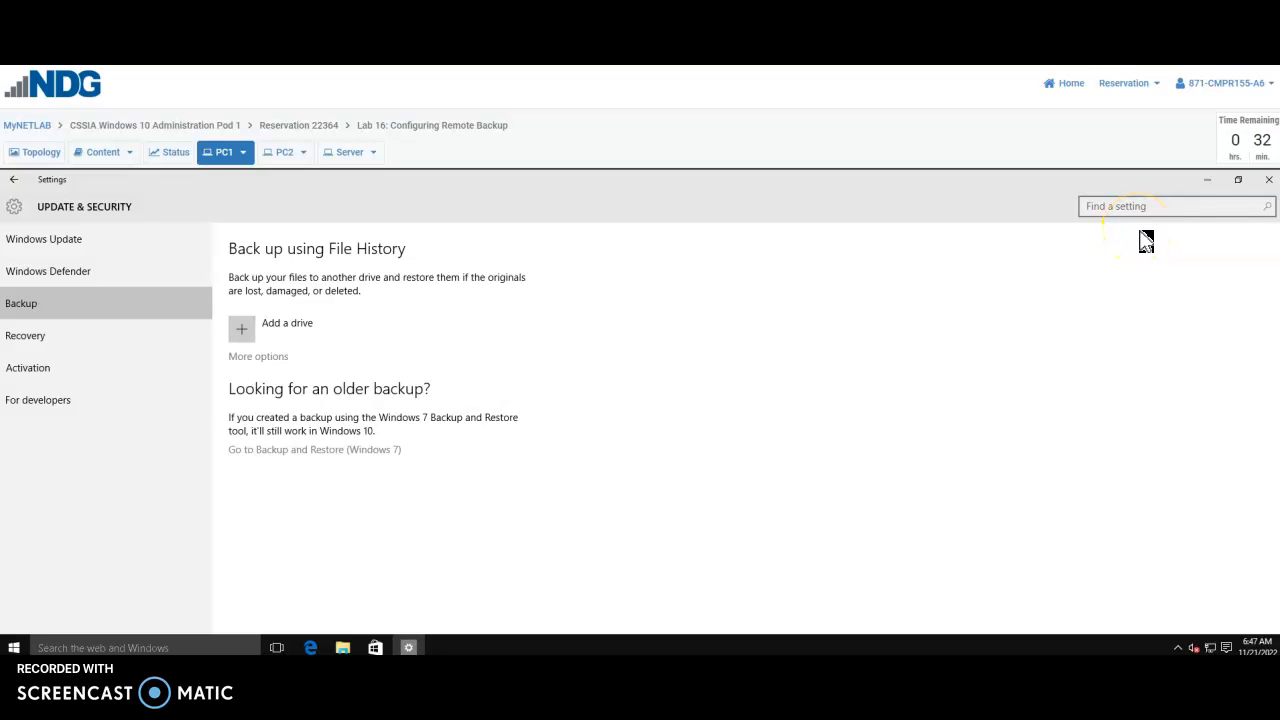
pyautogui.click(277, 453)
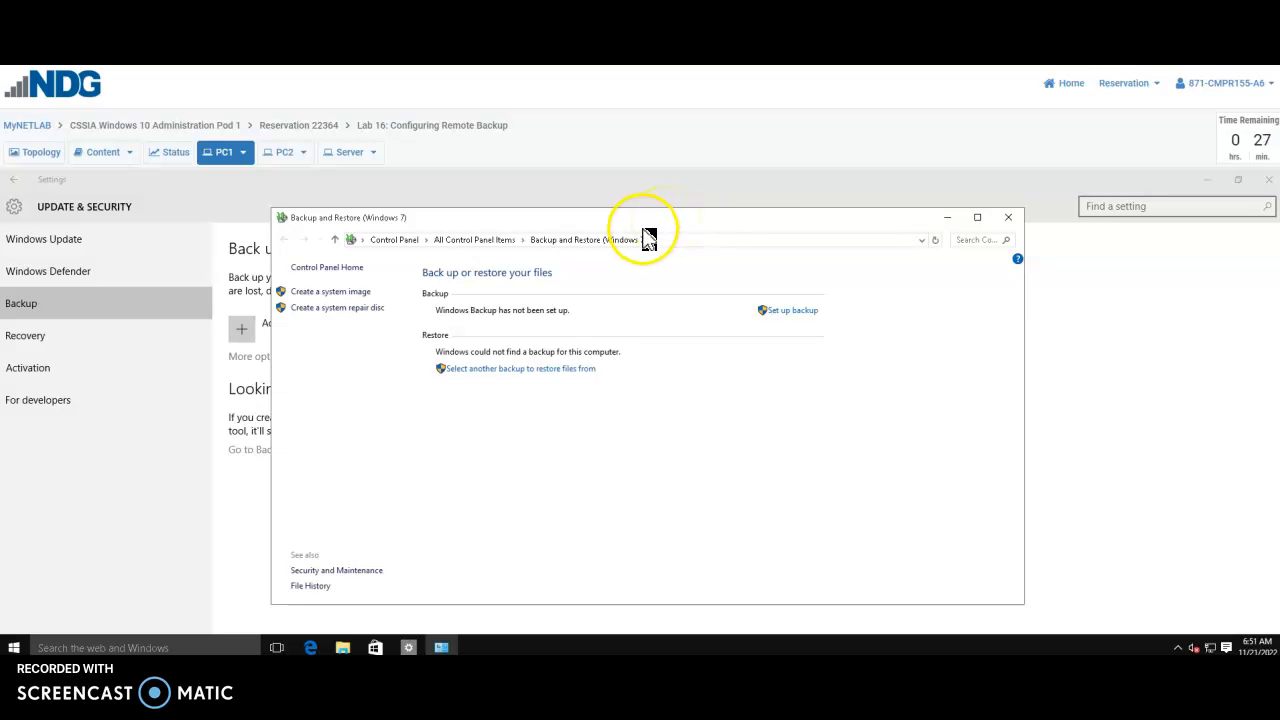
# Start Create a system image and choose to save it on a network location
pyautogui.click(308, 292)
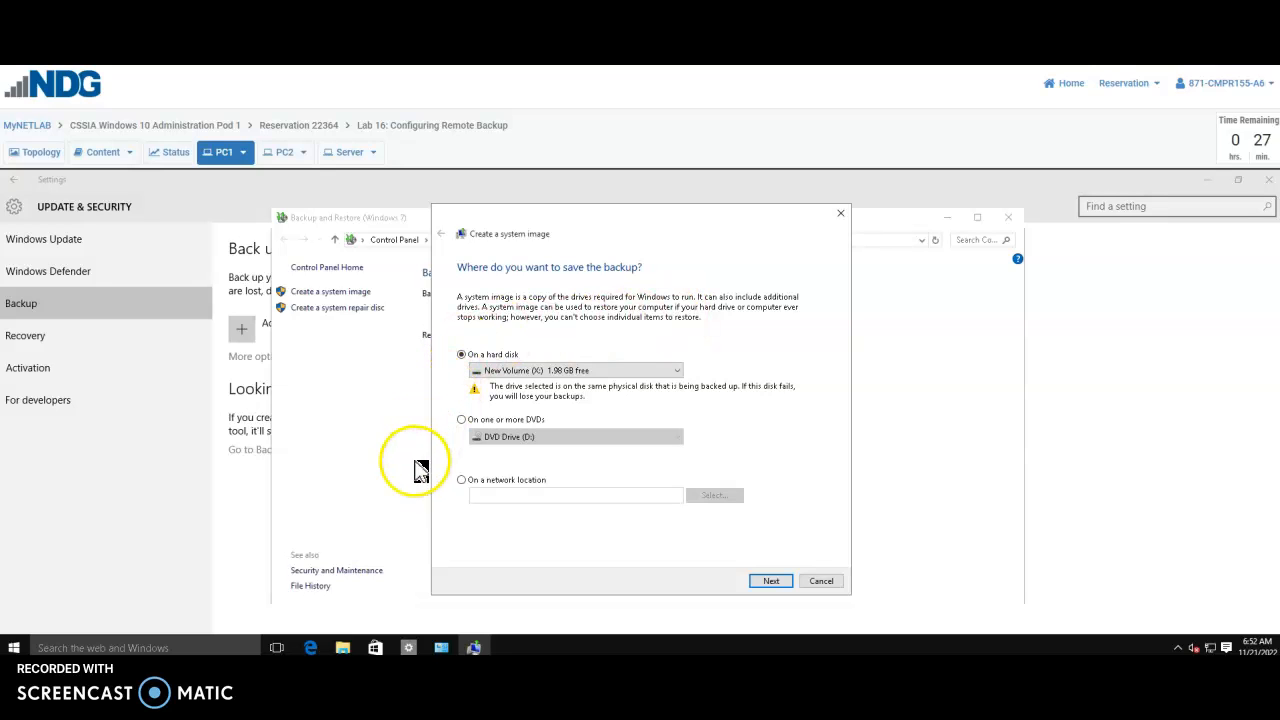
pyautogui.click(462, 481)
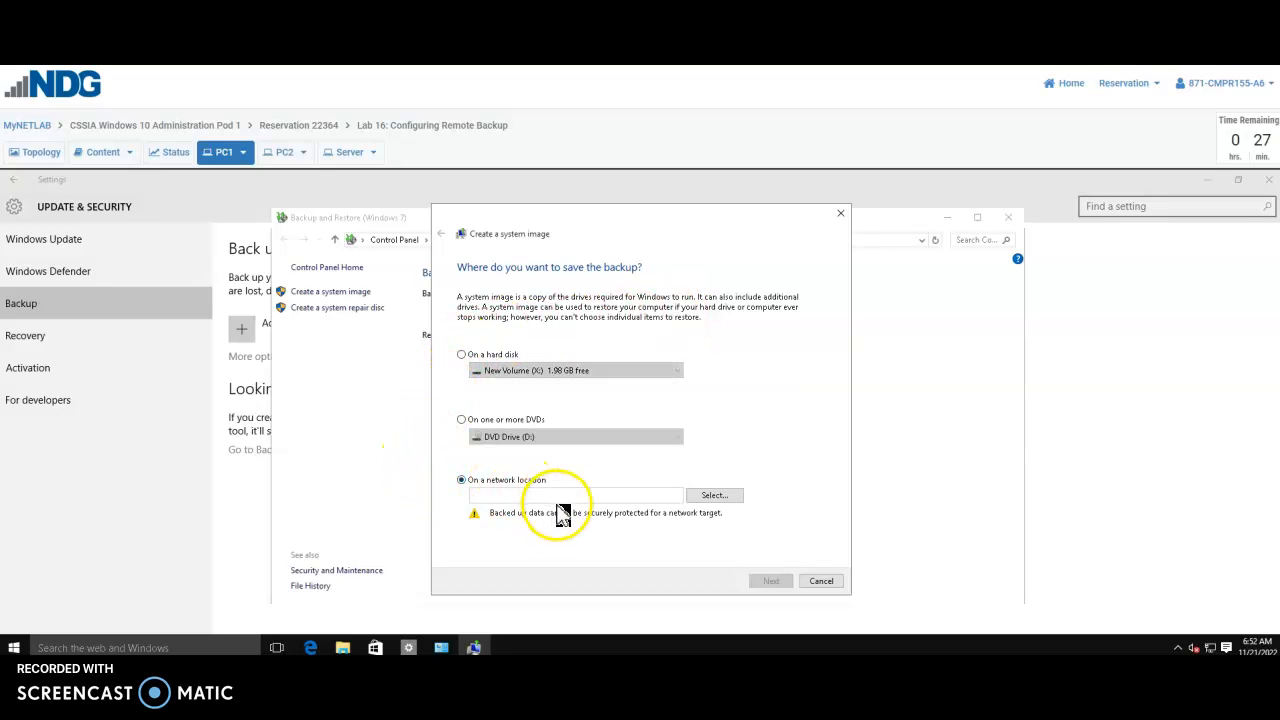
pyautogui.click(714, 497)
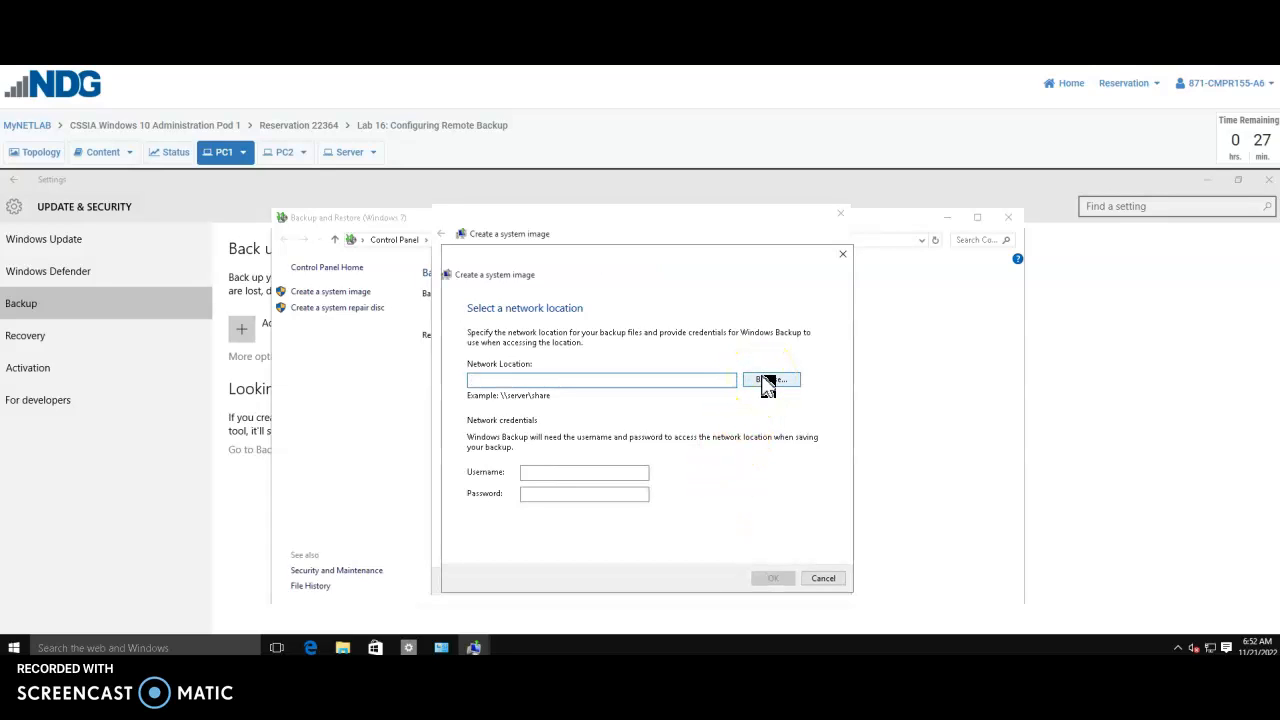
pyautogui.click(767, 381)
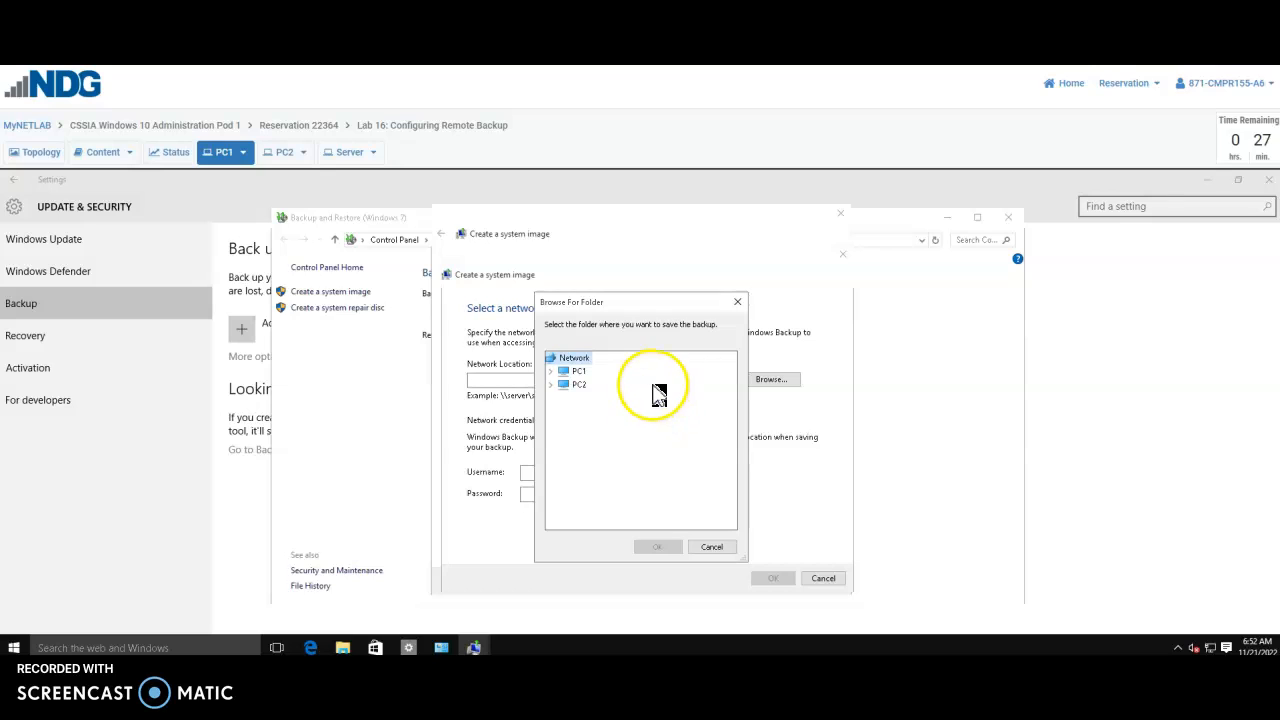
# Select PC2 > student > Desktop > Backup as the destination folder
pyautogui.click(551, 384)
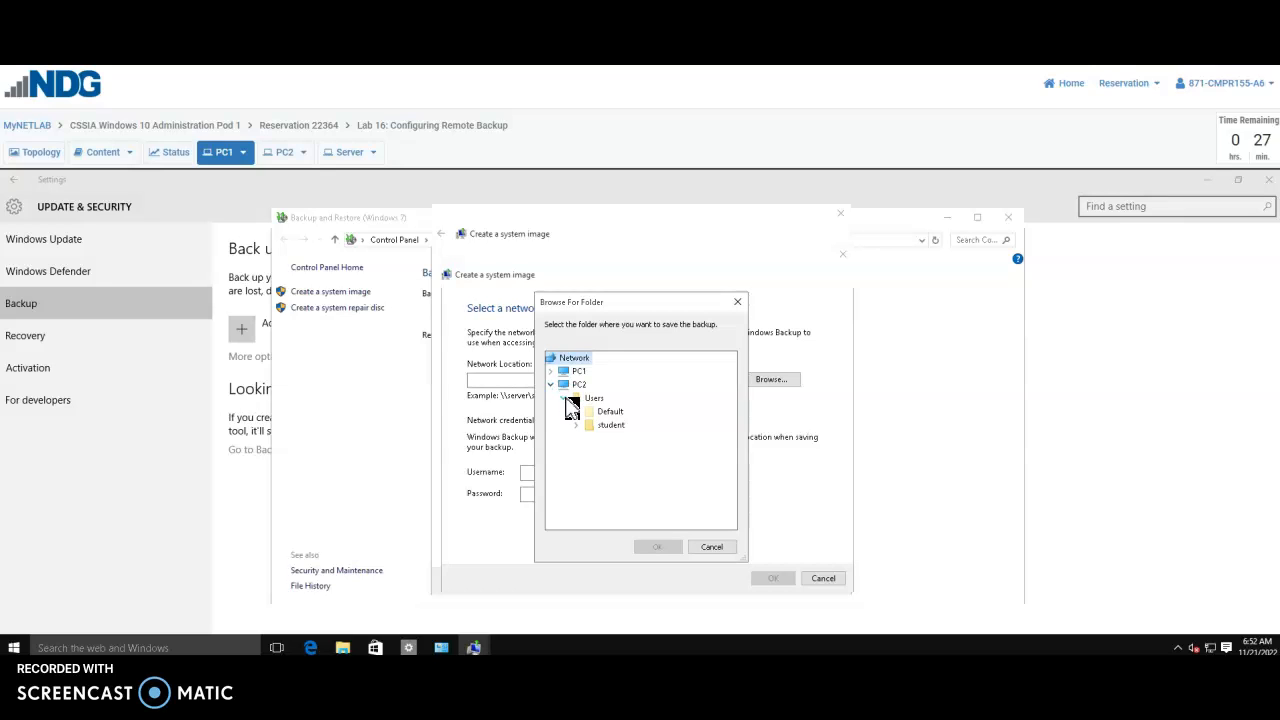
pyautogui.click(578, 428)
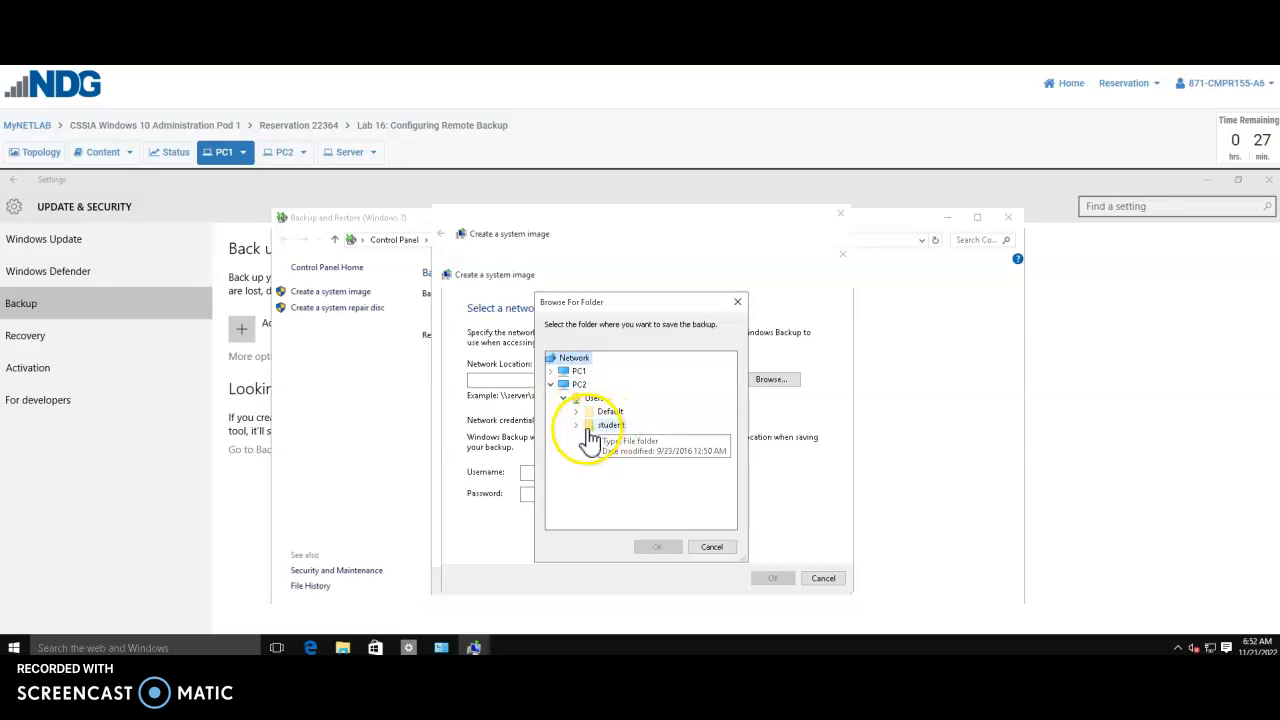
pyautogui.click(577, 428)
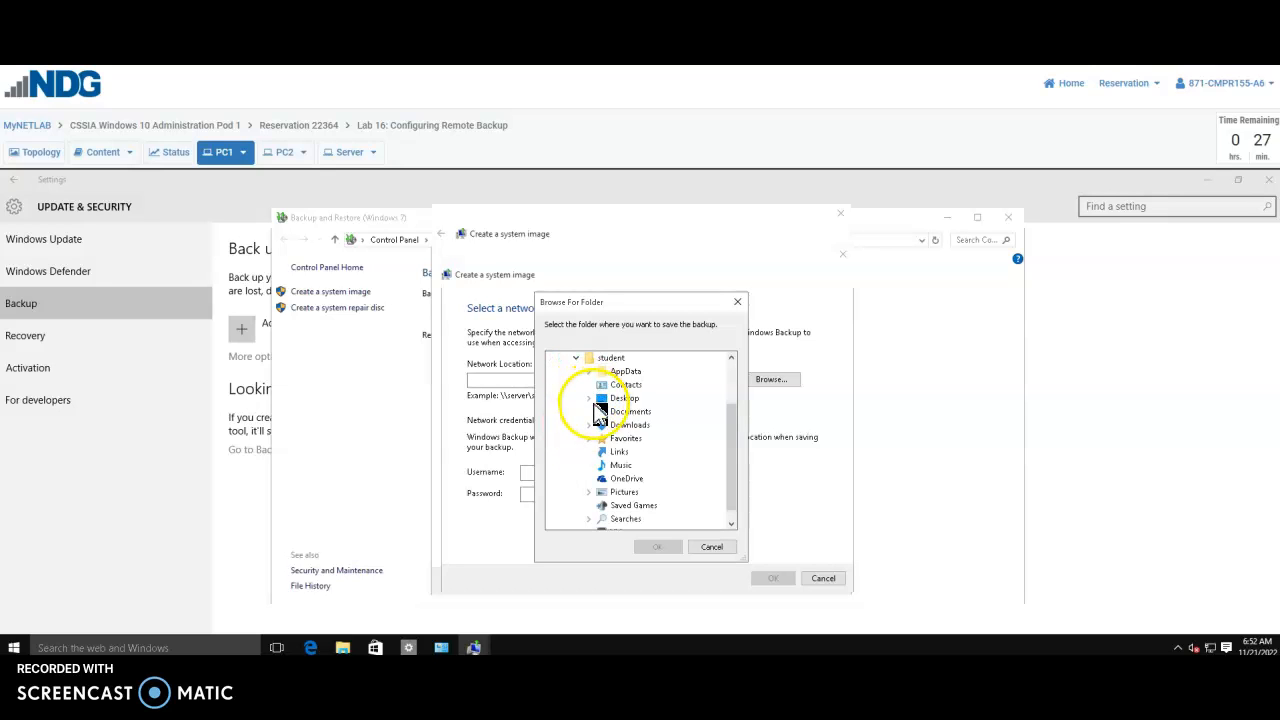
pyautogui.click(589, 399)
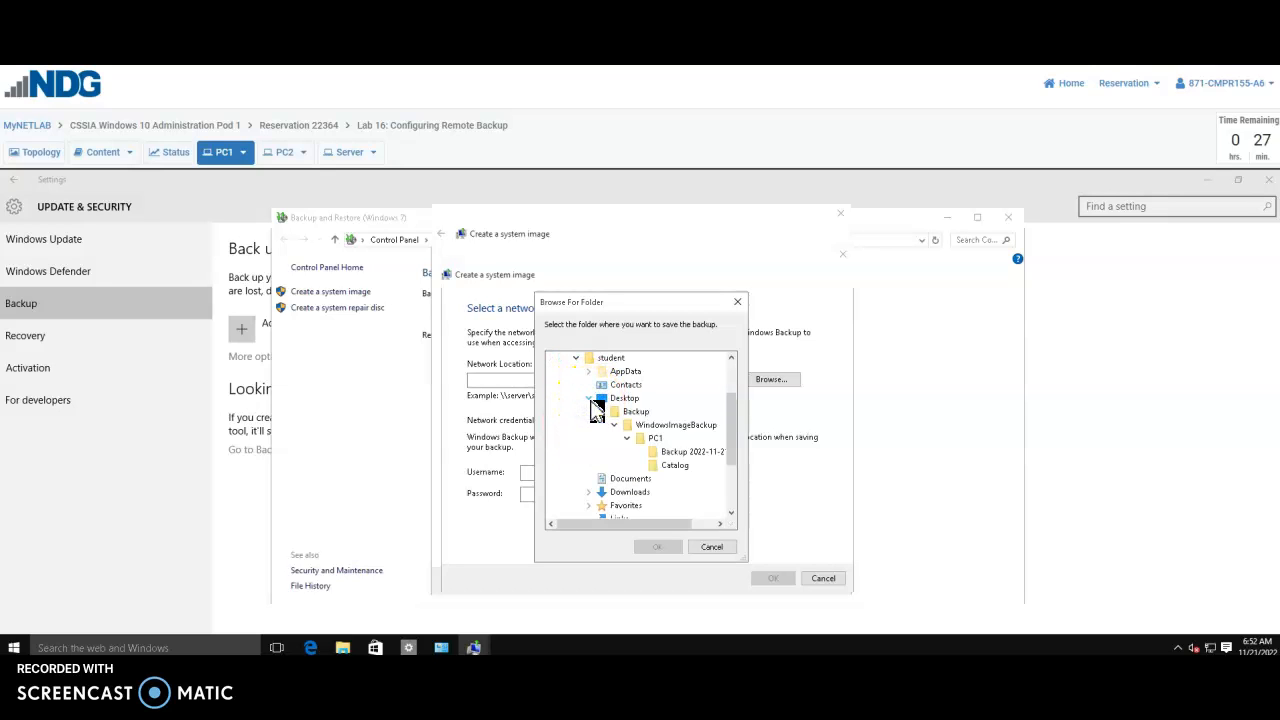
pyautogui.click(625, 411)
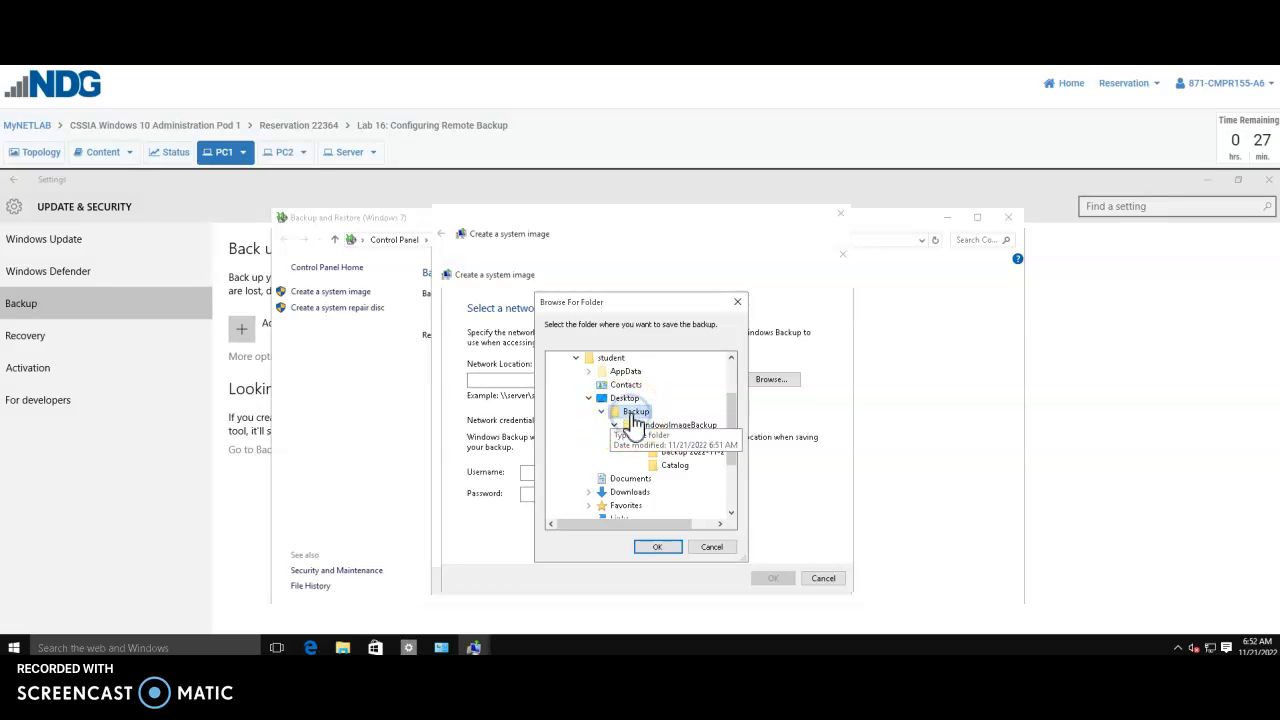
pyautogui.click(661, 549)
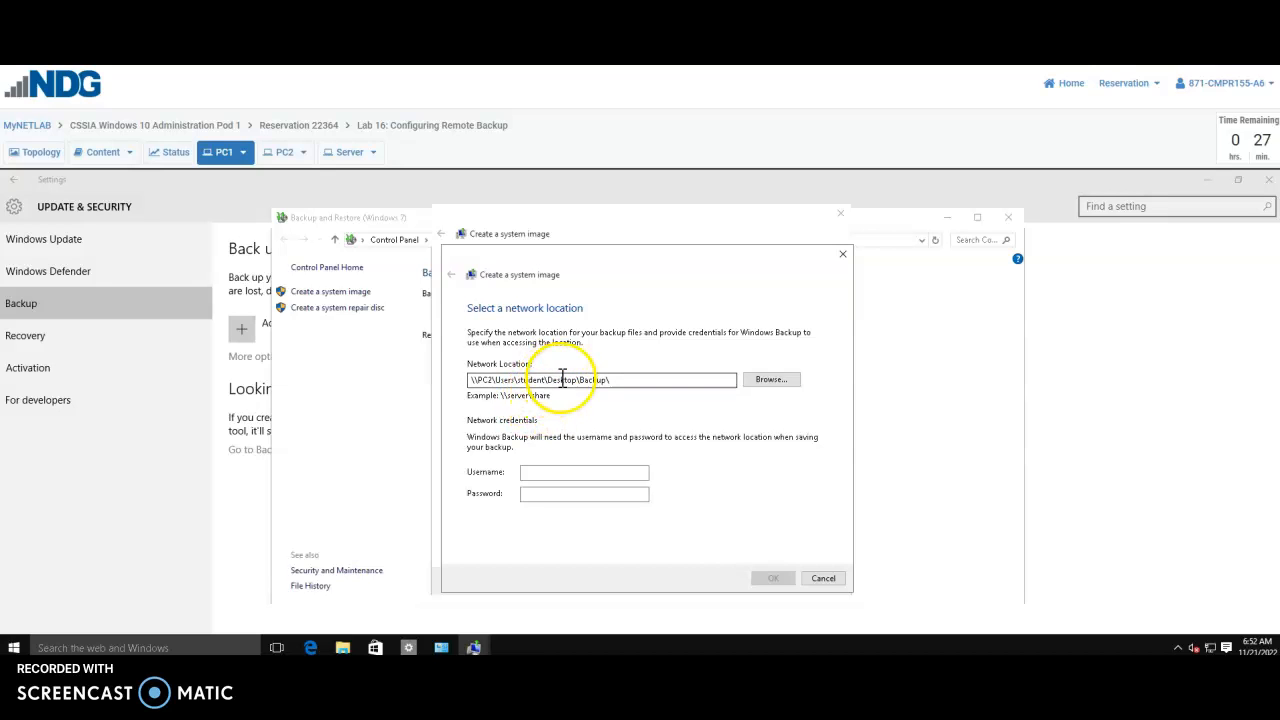
# Enter the Backup share's network username and password, and confirm the network location
pyautogui.click(538, 473)
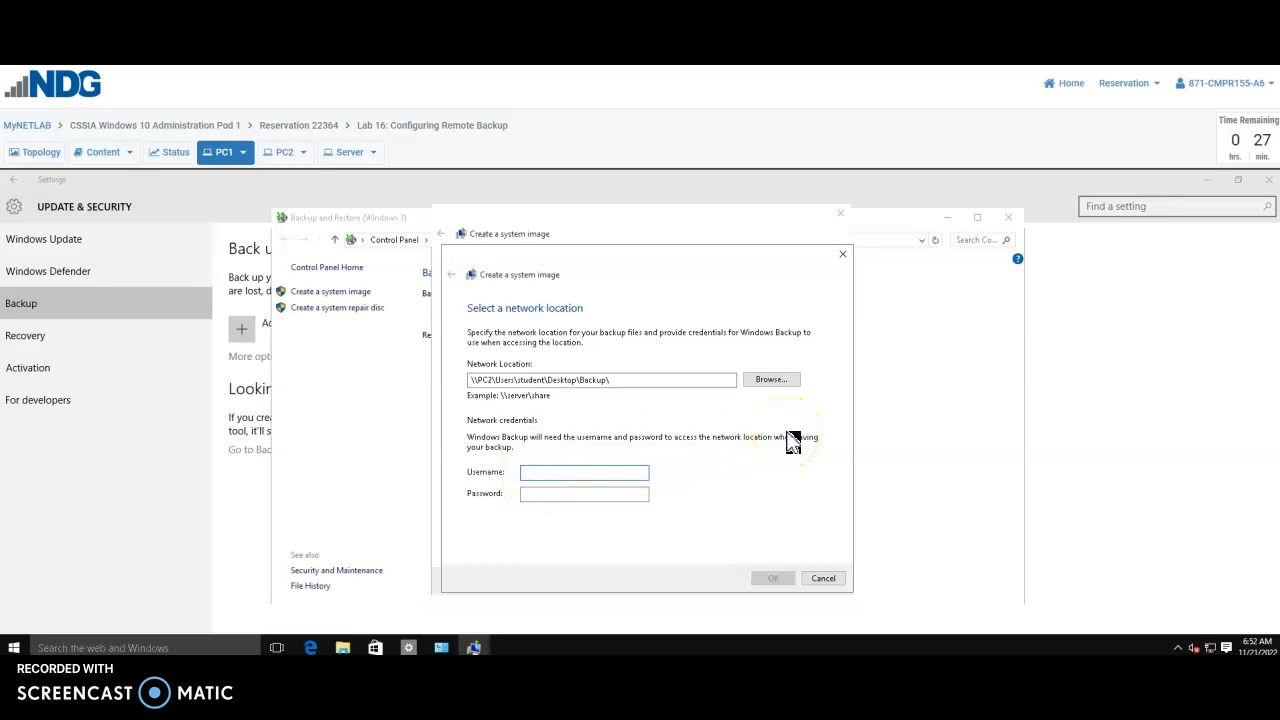
pyautogui.write('P')
pyautogui.press('Tab')
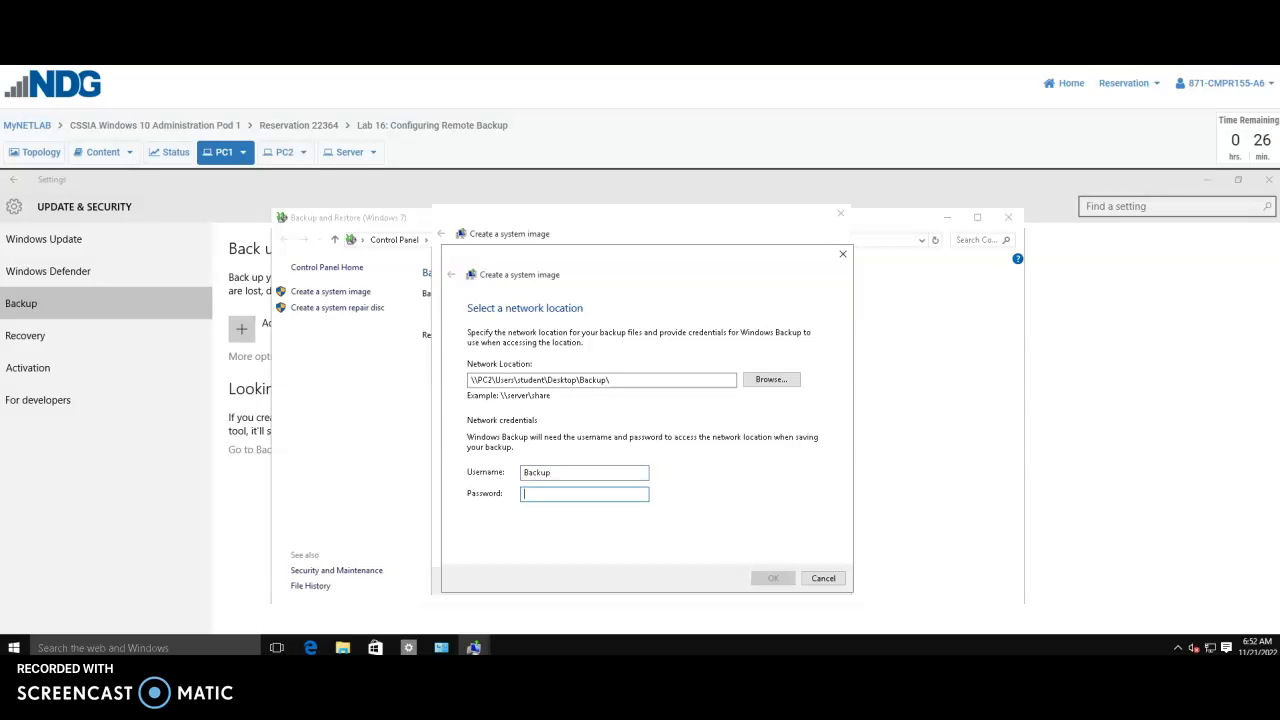
pyautogui.write('Tra')
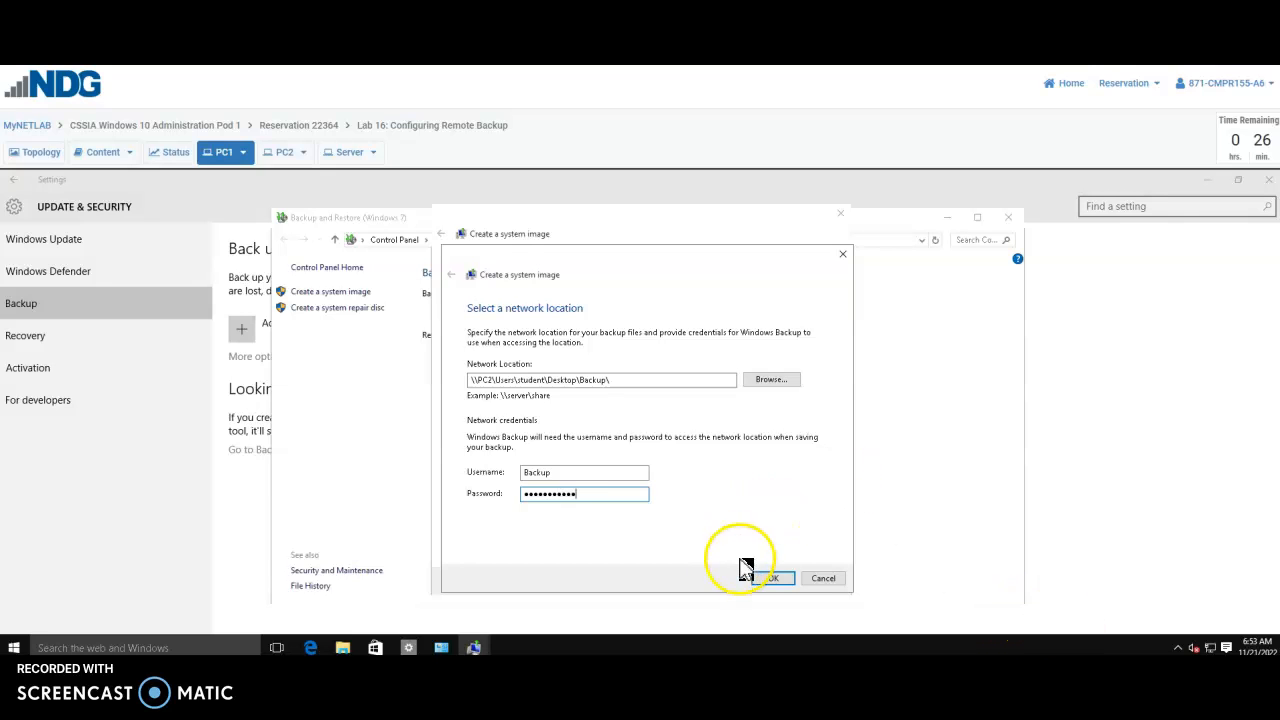
pyautogui.click(789, 580)
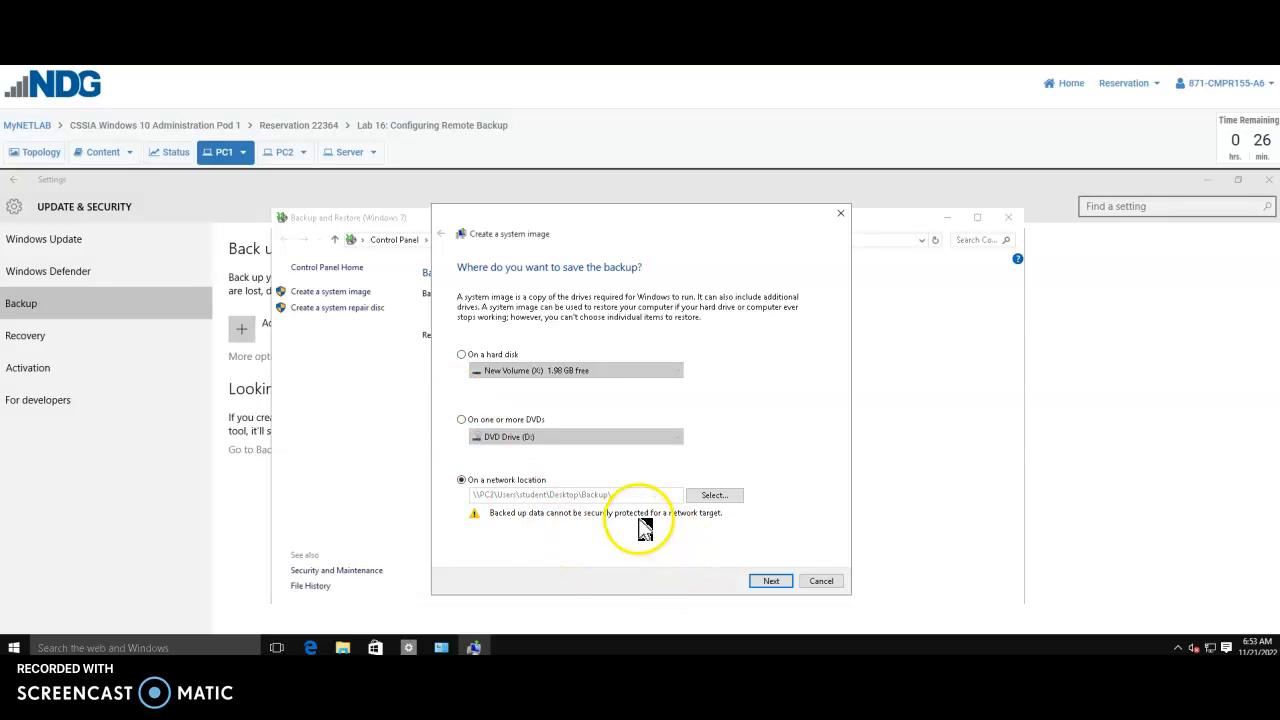
# Keep the System Reserved and C: drives selected and run the system image backup
pyautogui.click(776, 581)
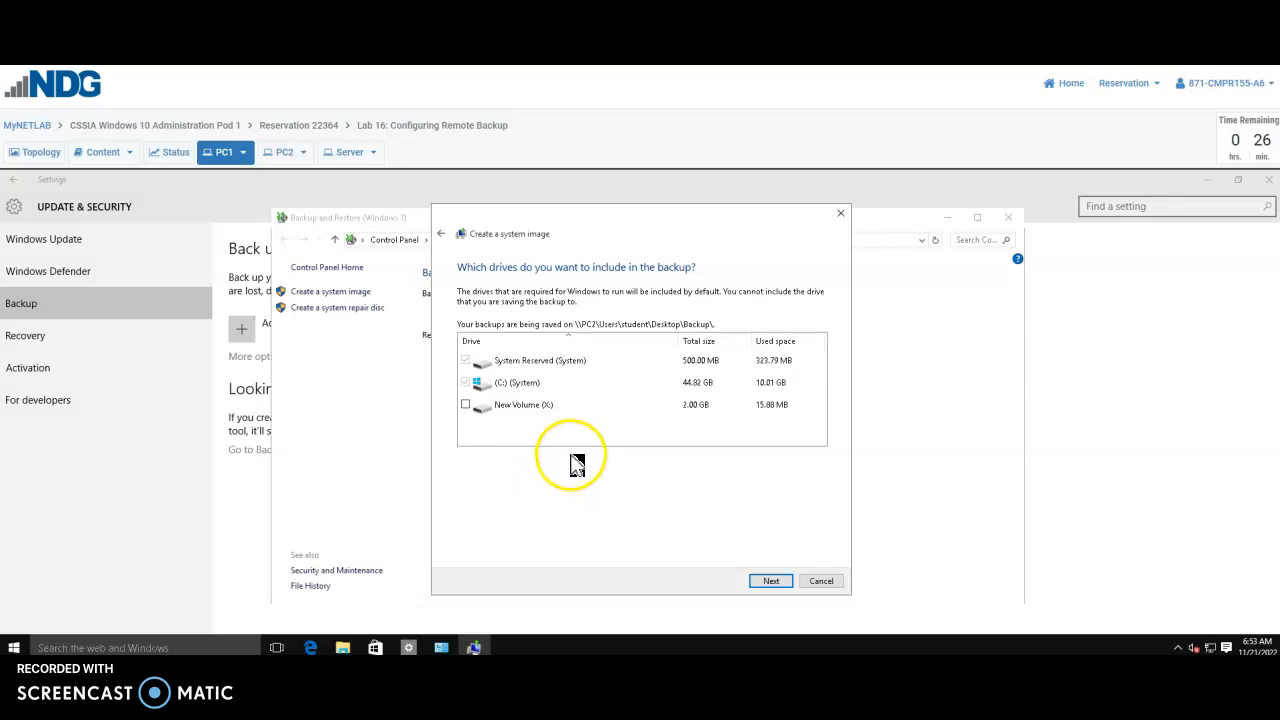
pyautogui.click(770, 584)
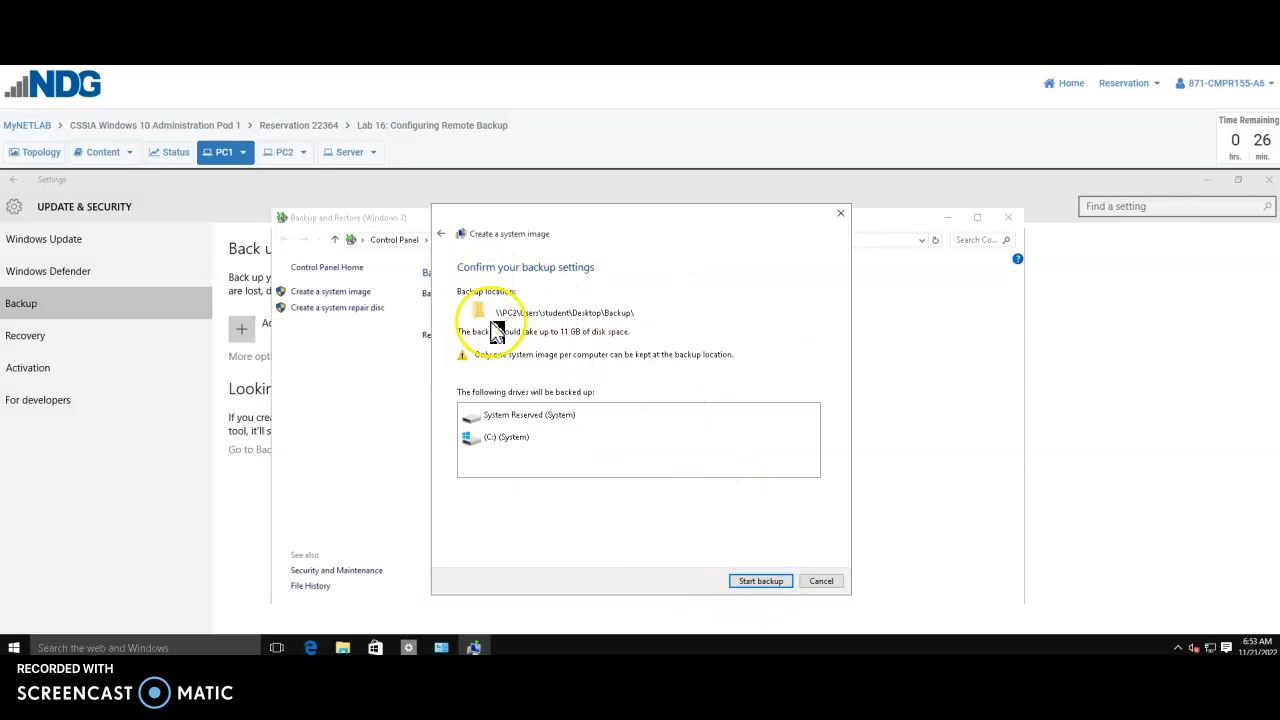
pyautogui.click(762, 583)
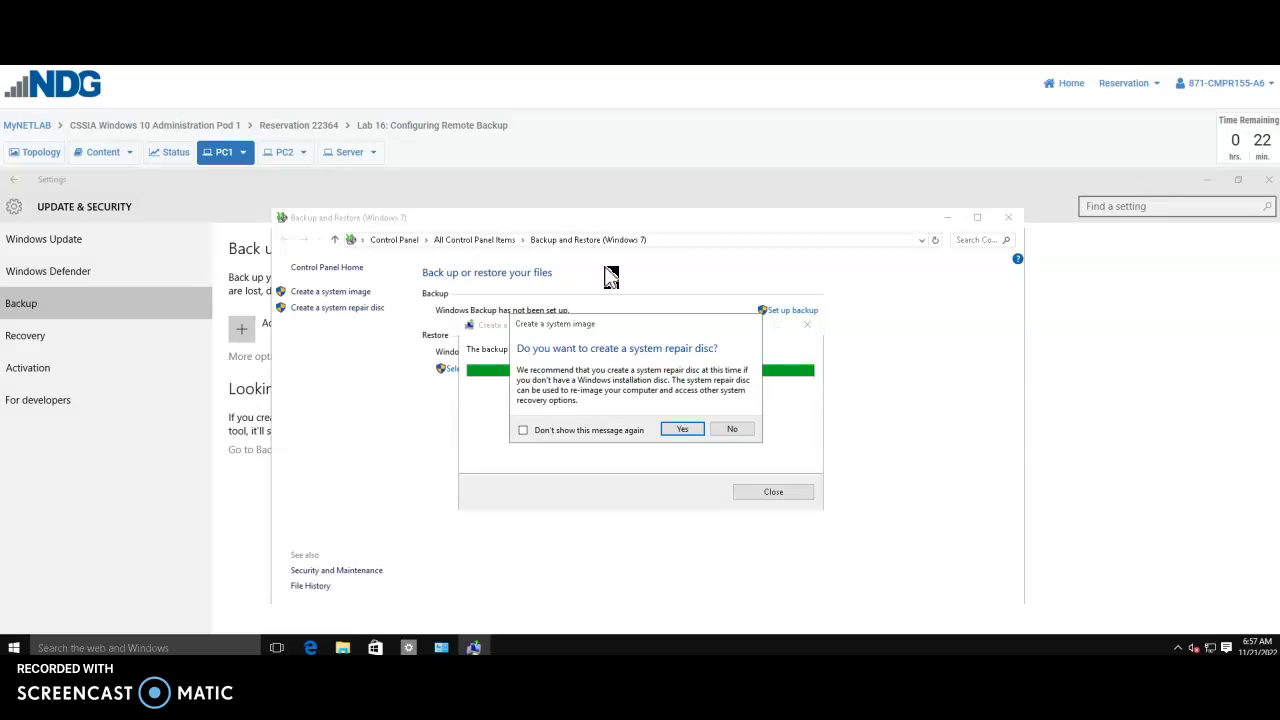
# Decline the system repair disc, dismiss the completed backup, and close Settings and Backup and Restore
pyautogui.click(738, 433)
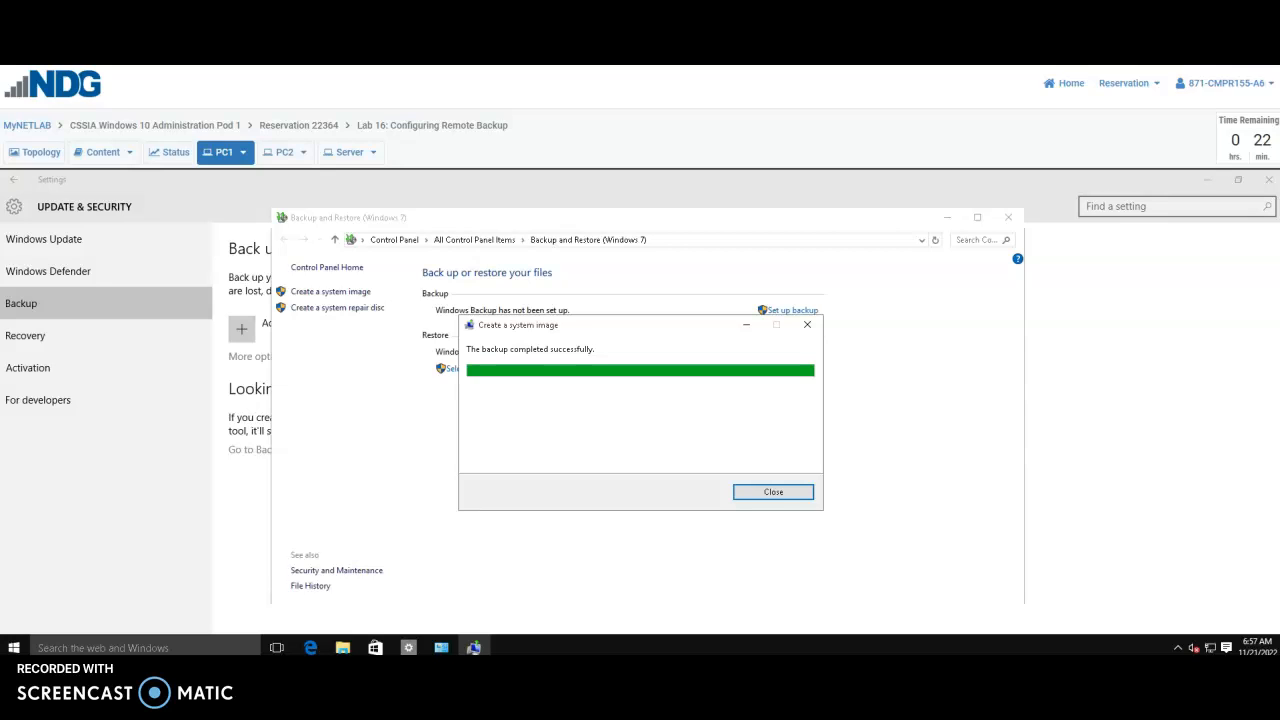
pyautogui.click(792, 491)
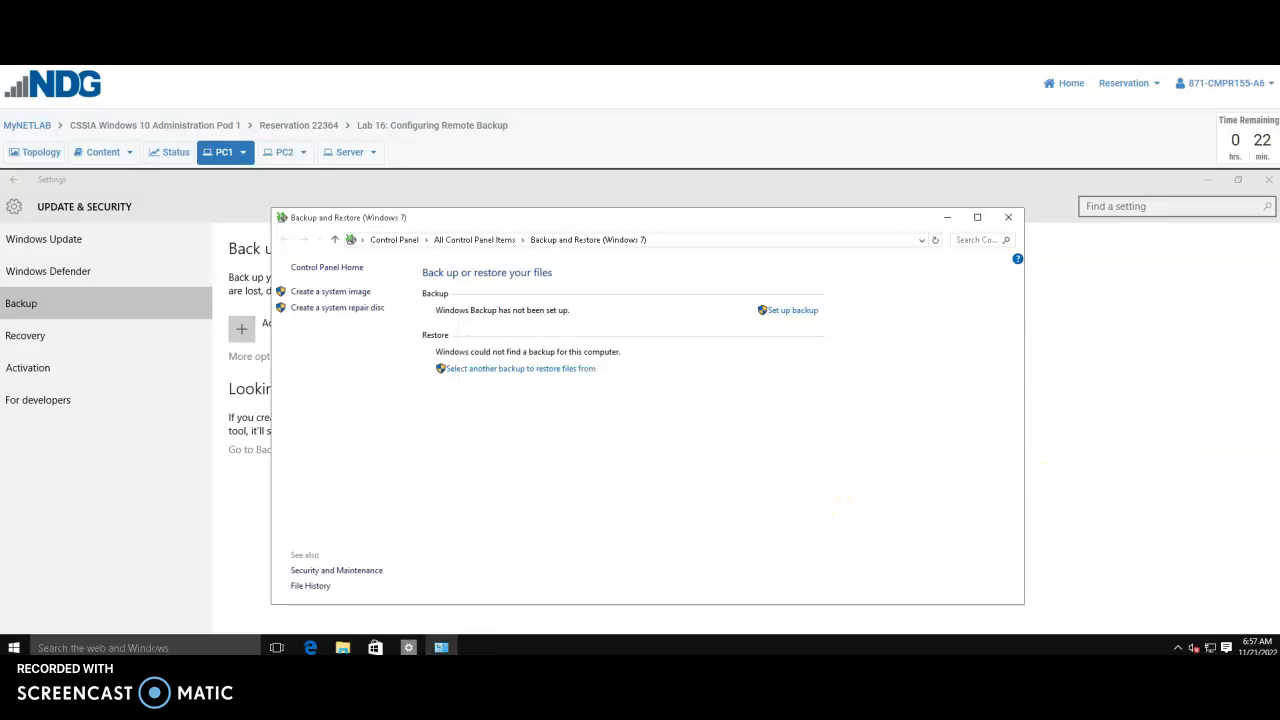
pyautogui.click(1268, 179)
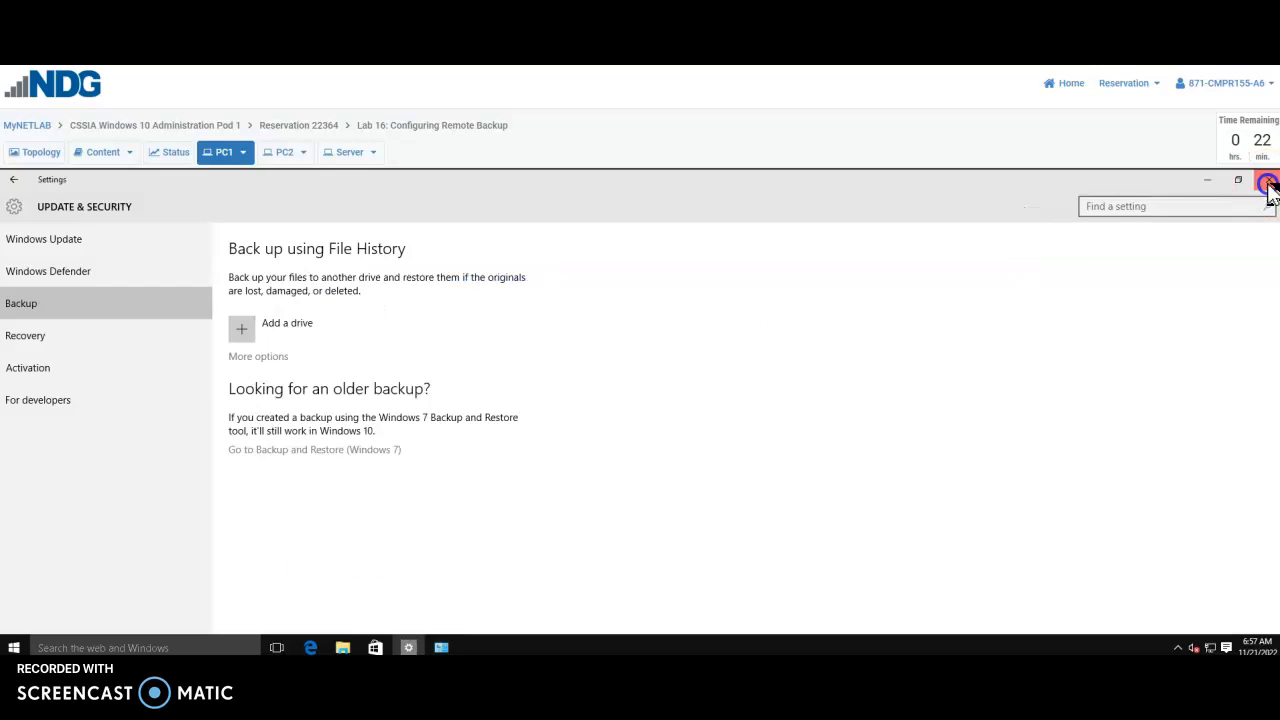
pyautogui.click(1008, 217)
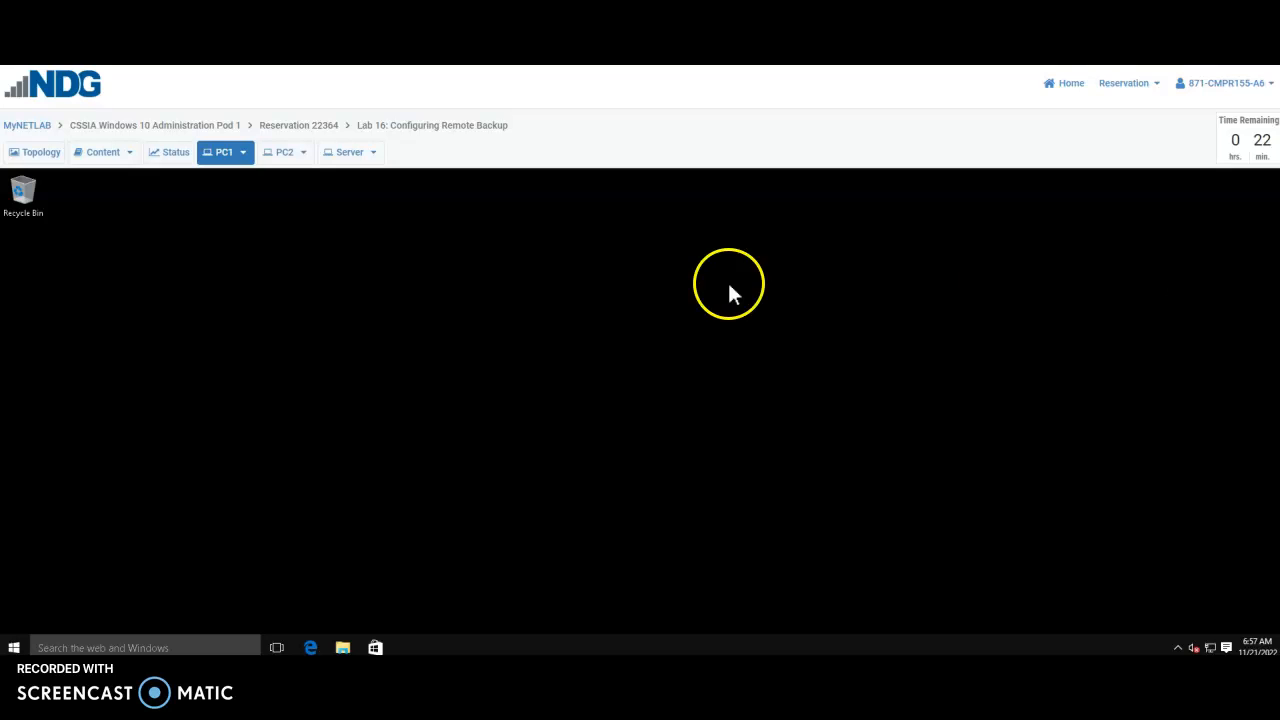
# On PC2, check the desktop Backup folder's Properties: 9.81 GB in 19 files and 5 folders
pyautogui.click(280, 160)
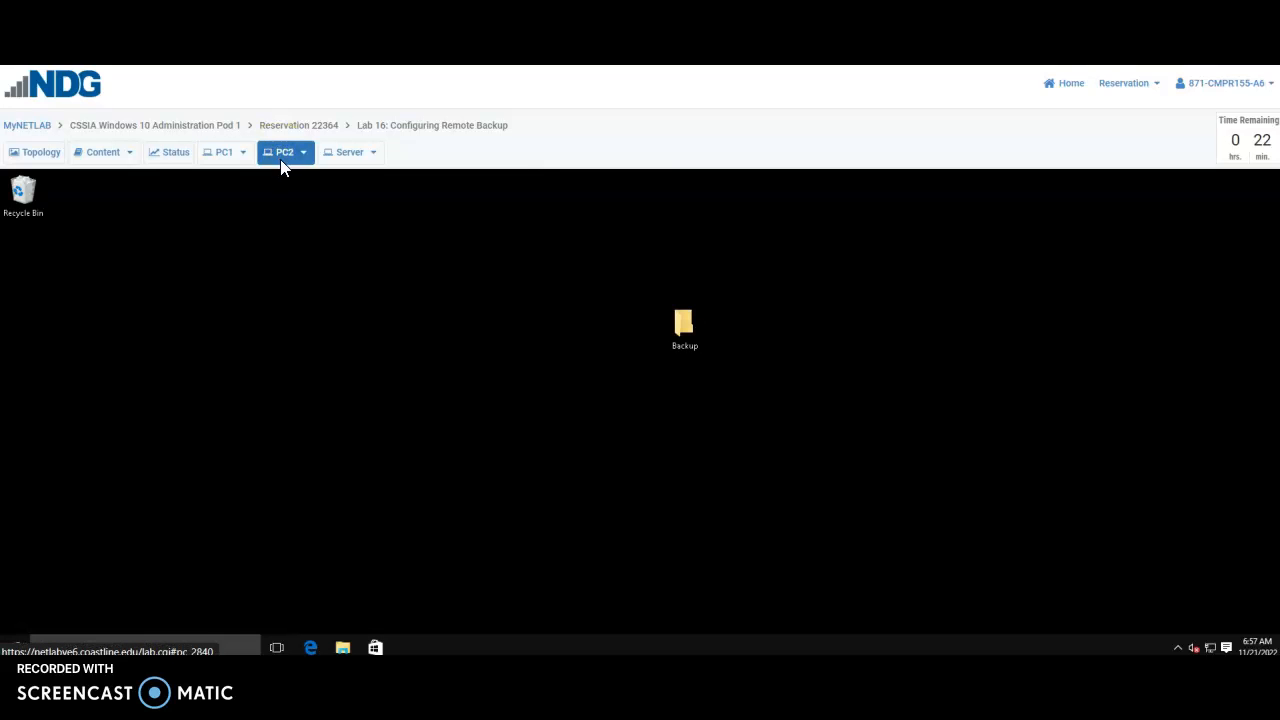
pyautogui.click(272, 185)
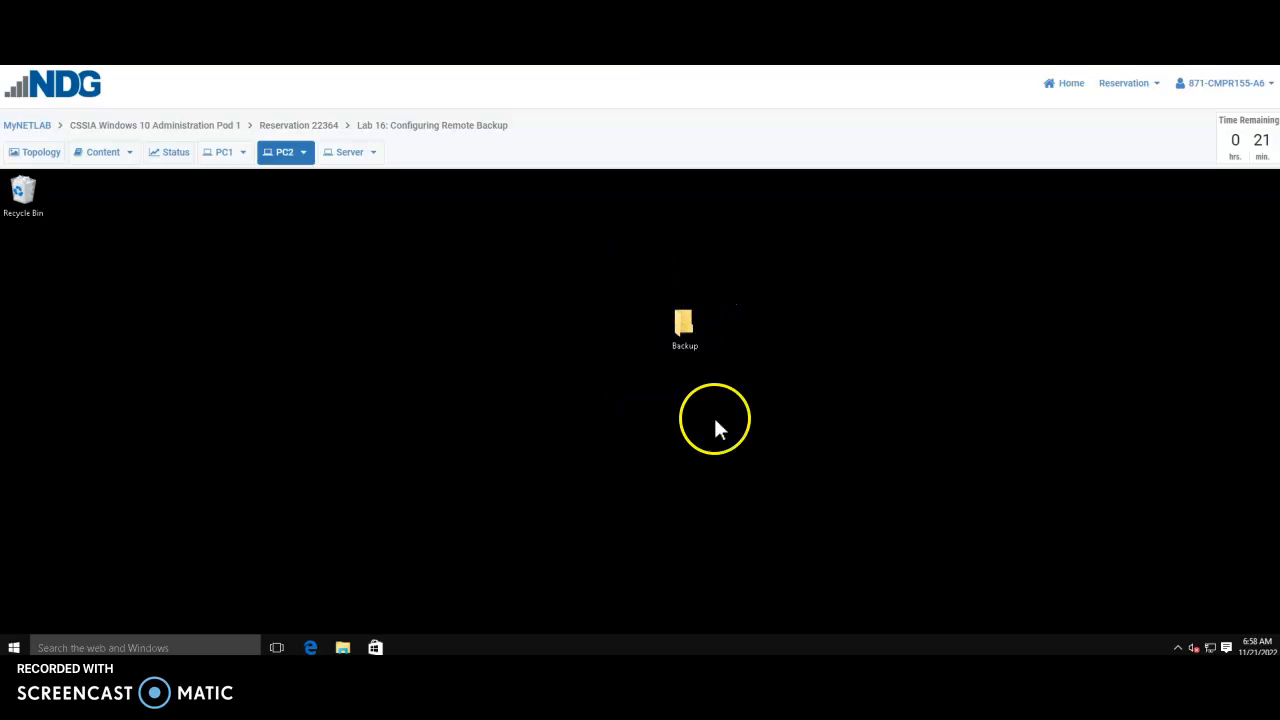
pyautogui.rightClick(680, 327)
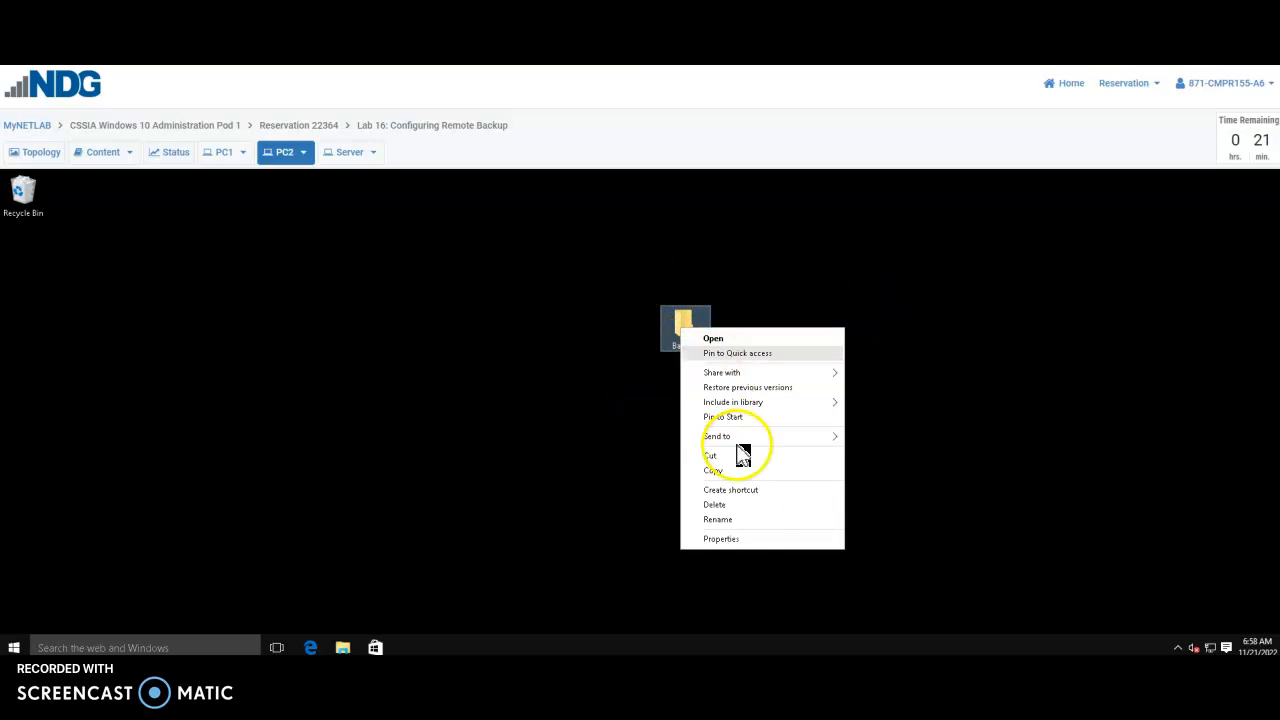
pyautogui.click(720, 540)
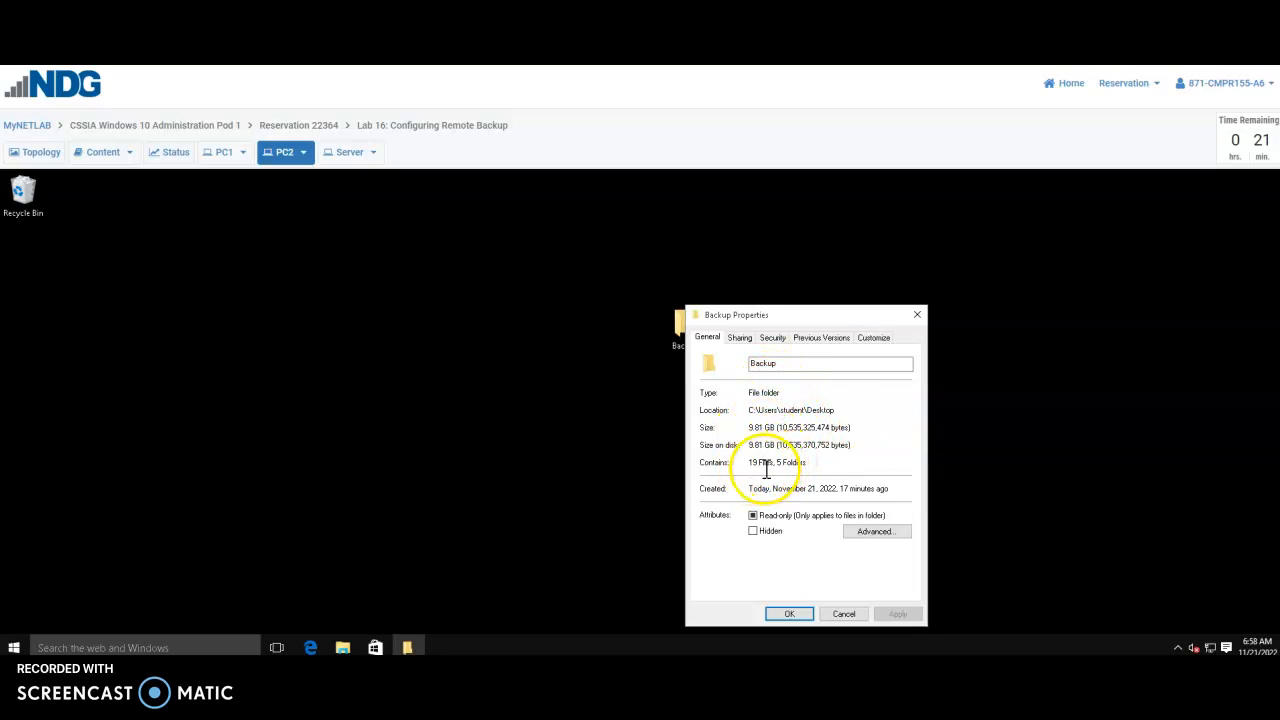
pyautogui.click(918, 315)
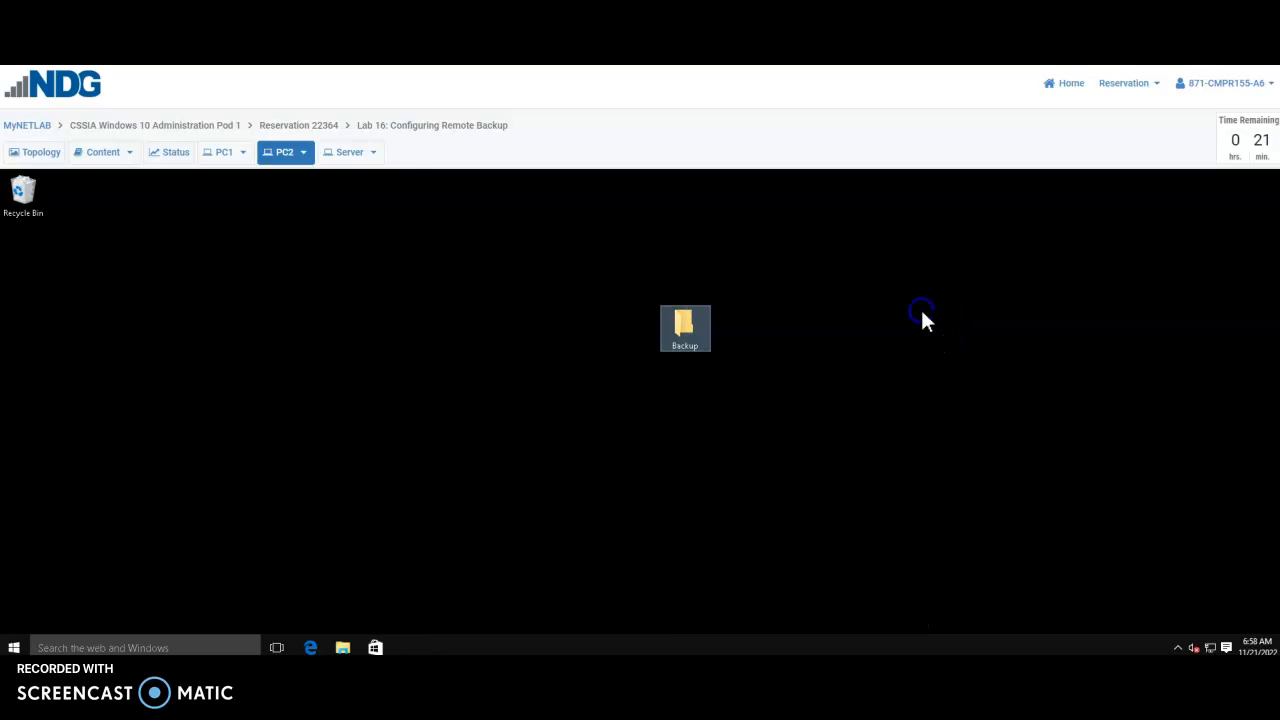
pyautogui.doubleClick(685, 322)
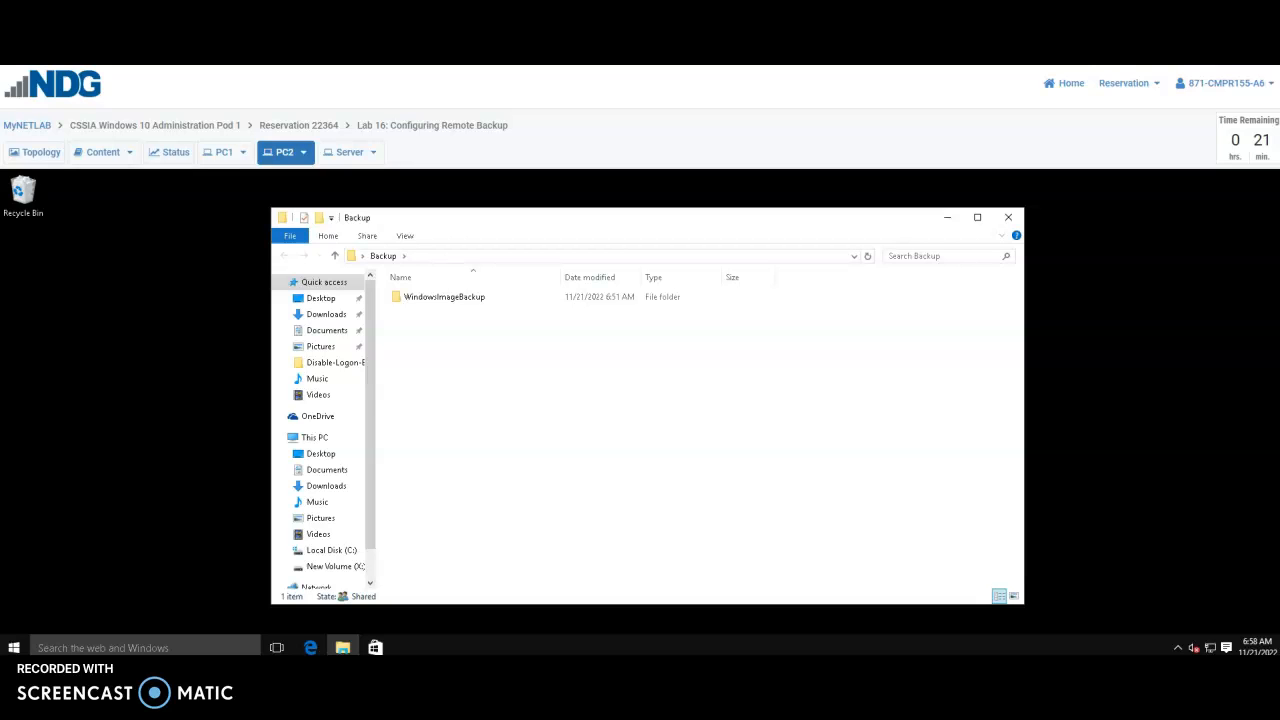
pyautogui.click(437, 303)
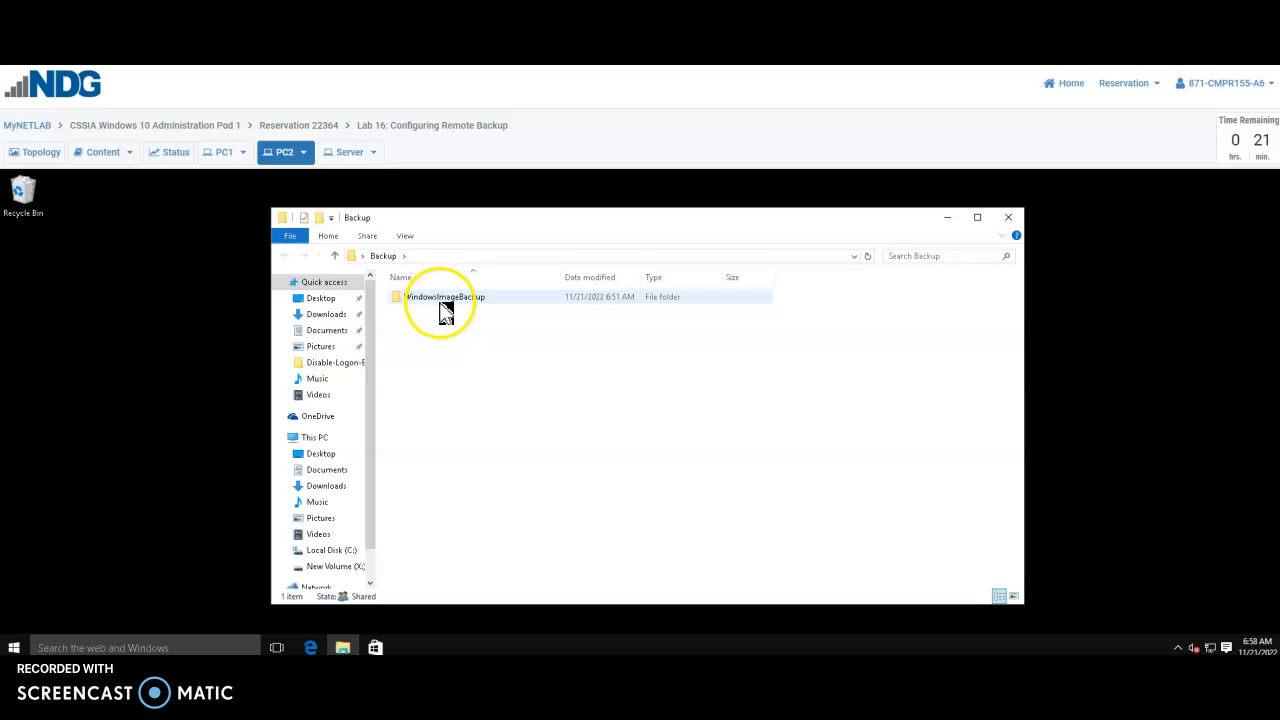
pyautogui.doubleClick(446, 311)
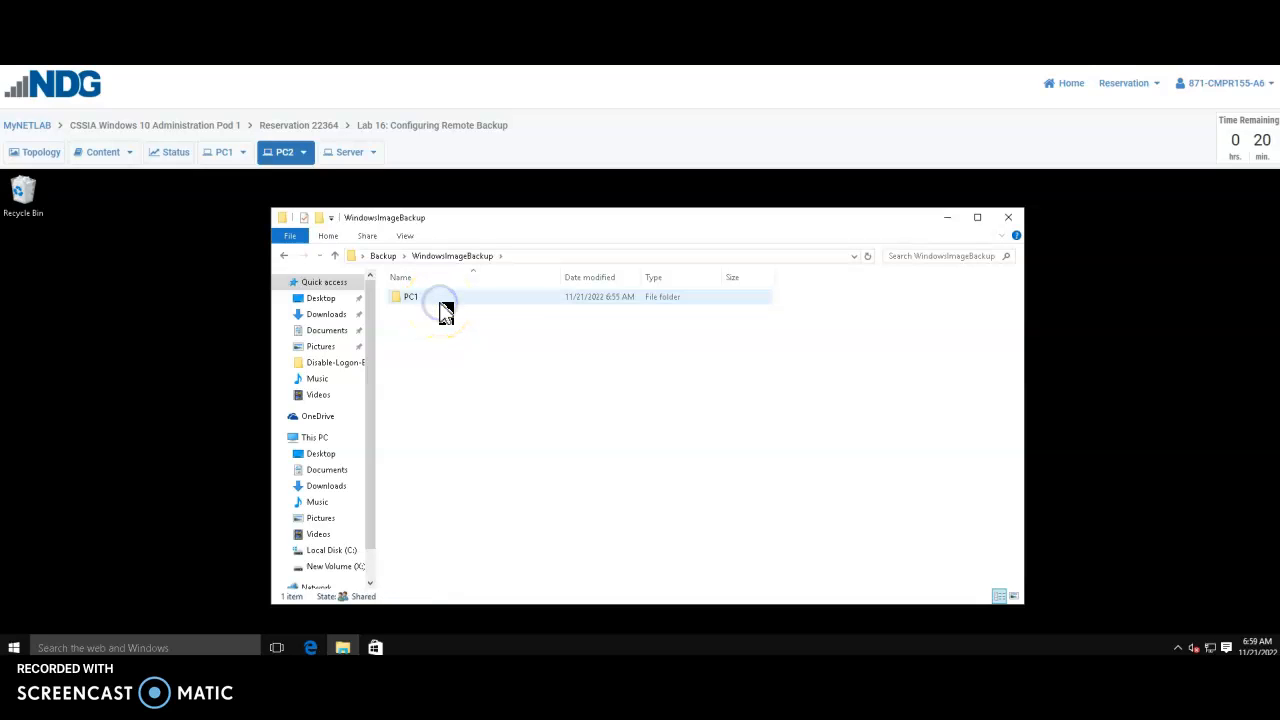
pyautogui.click(445, 305)
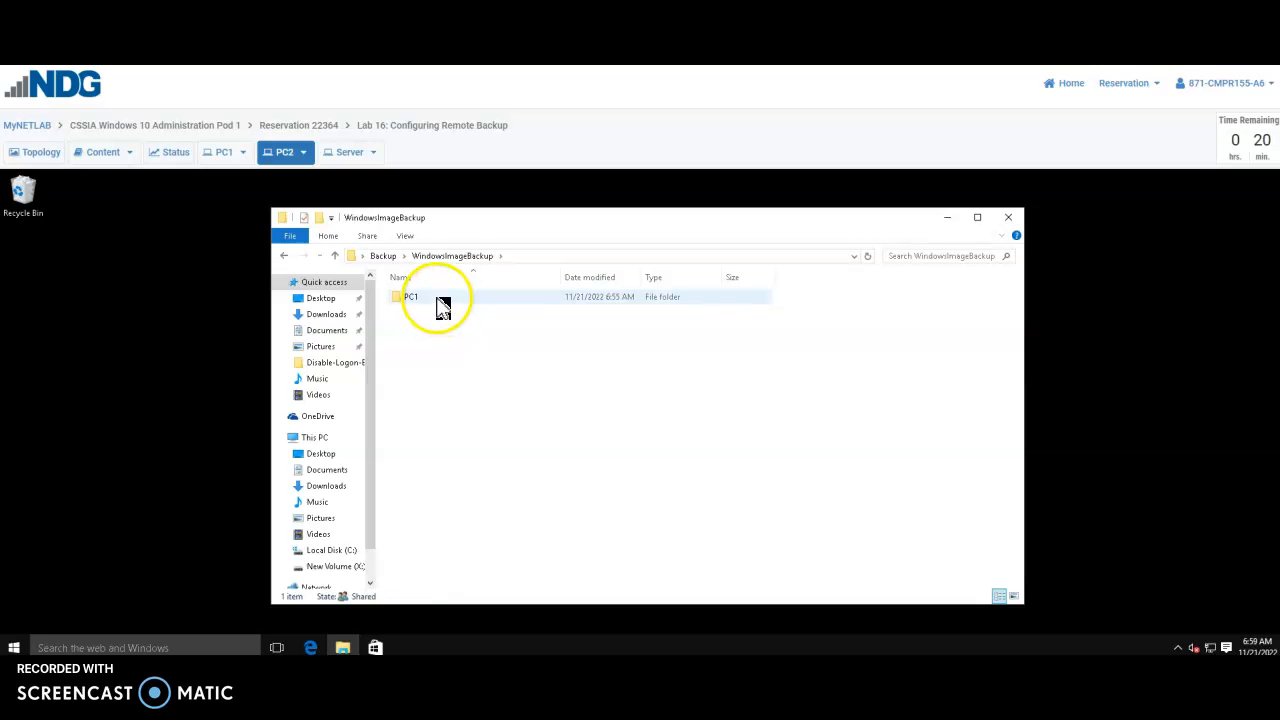
pyautogui.doubleClick(445, 303)
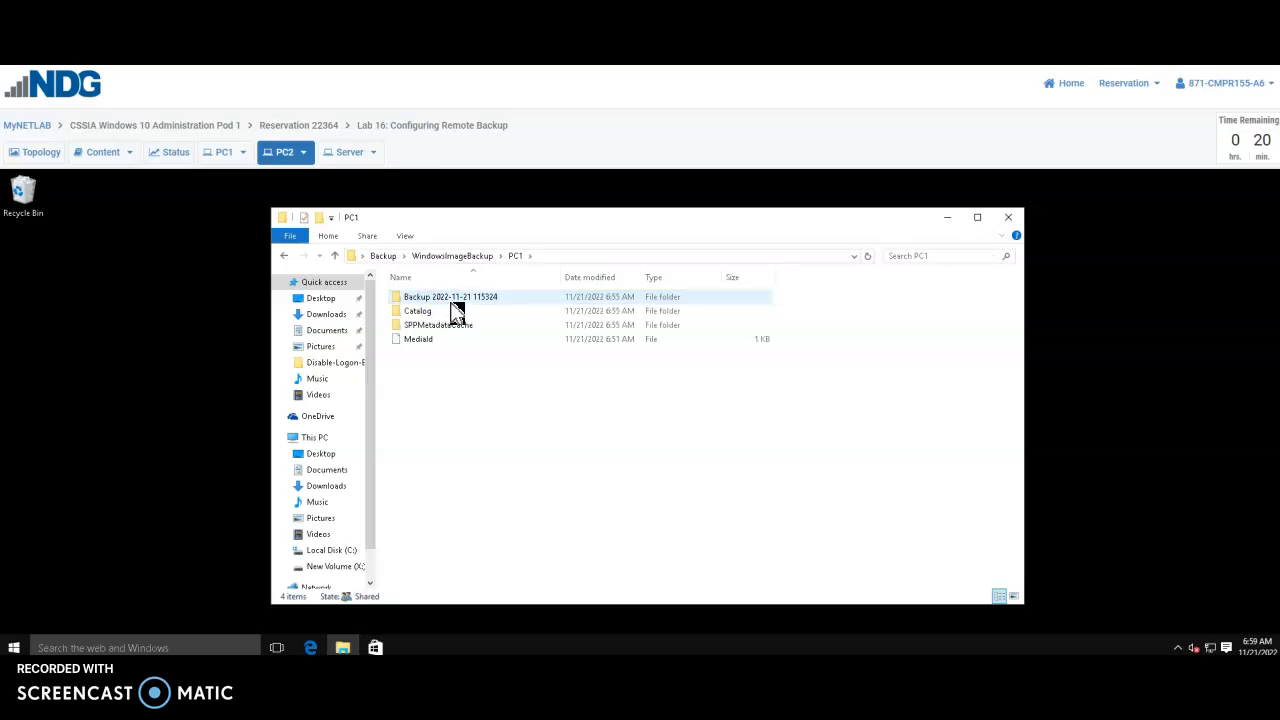
pyautogui.doubleClick(470, 303)
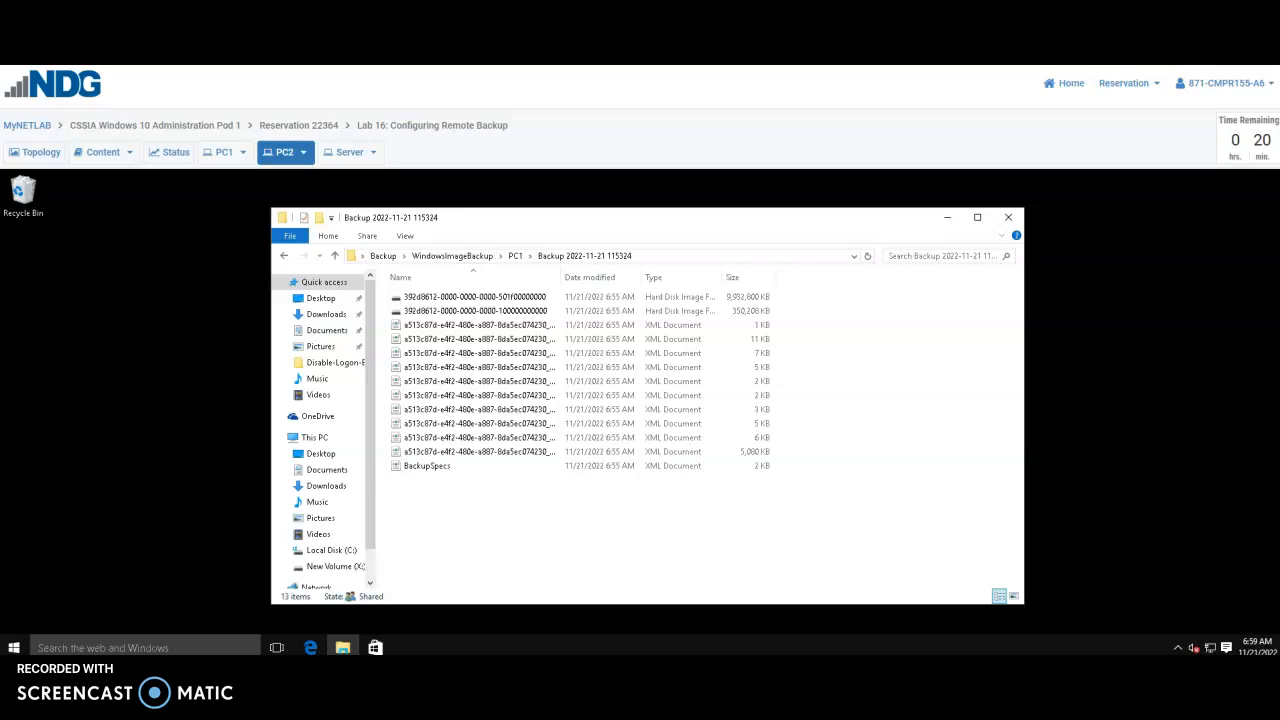
pyautogui.click(1008, 217)
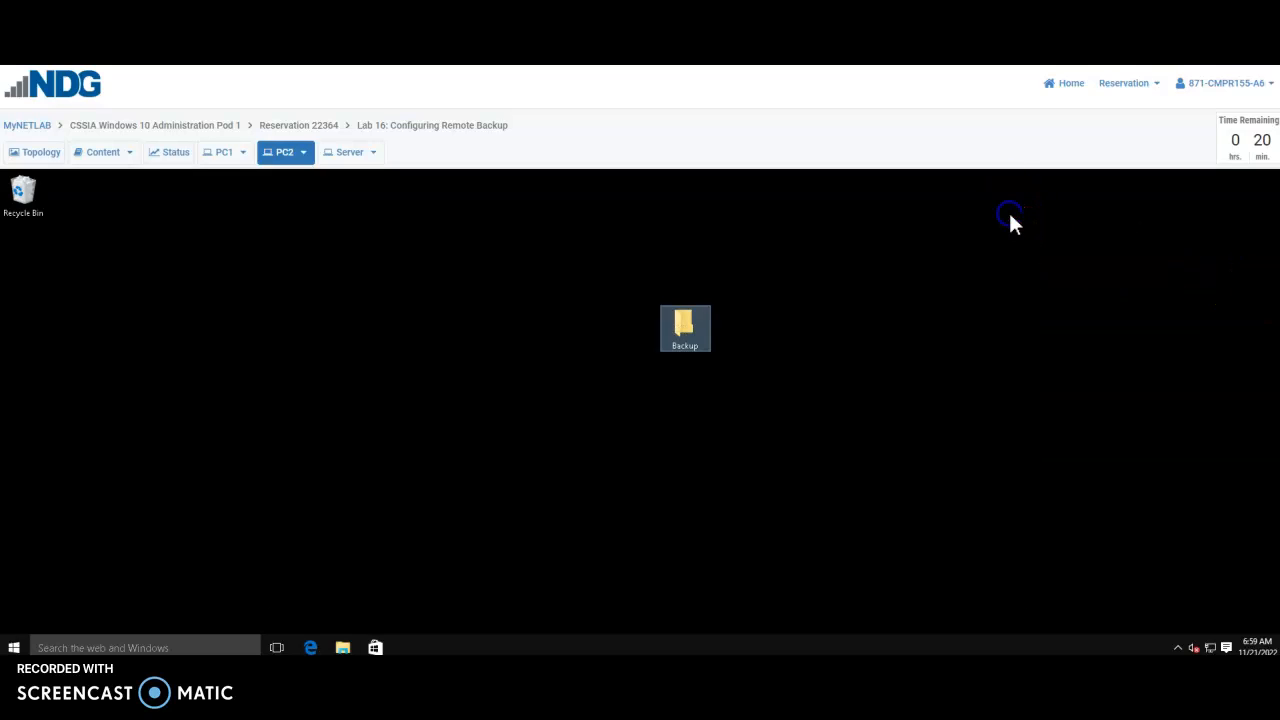